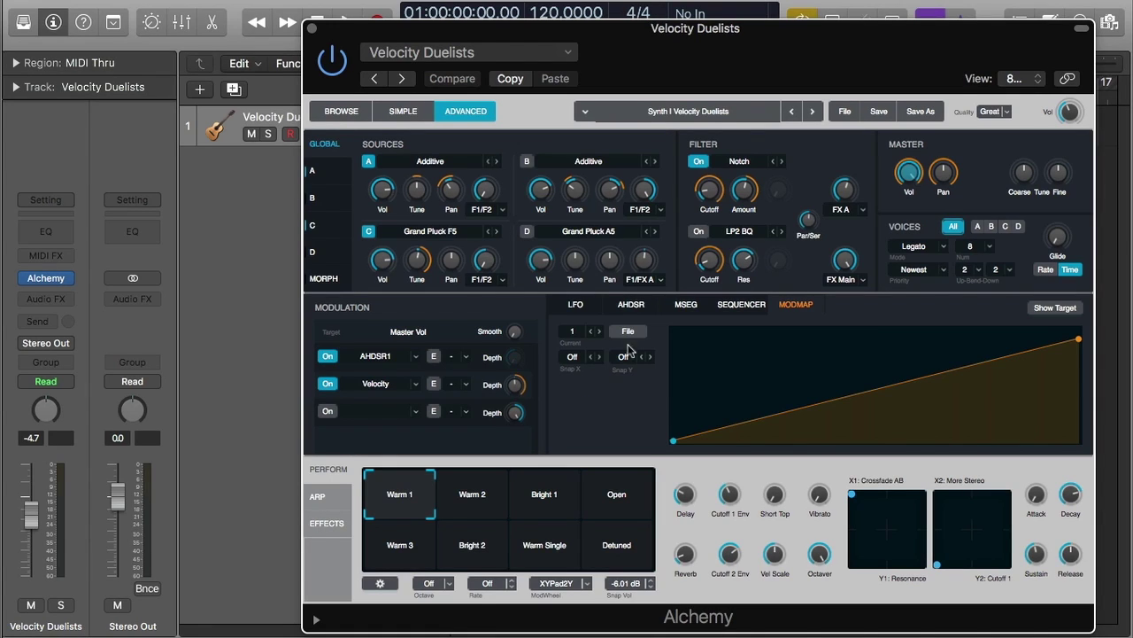
- Browse the third slot's modulation sources and the Snap X choices without changing anything
mouse_move(688, 266)
mouse_move(934, 173)
left_click(412, 413)
mouse_move(420, 494)
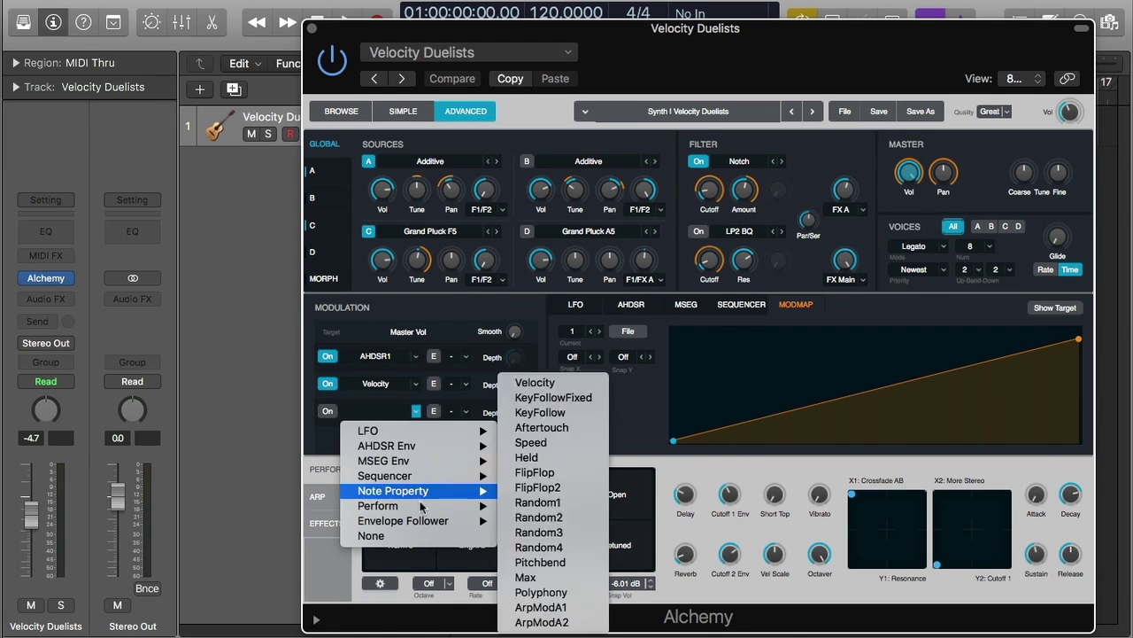
mouse_move(423, 525)
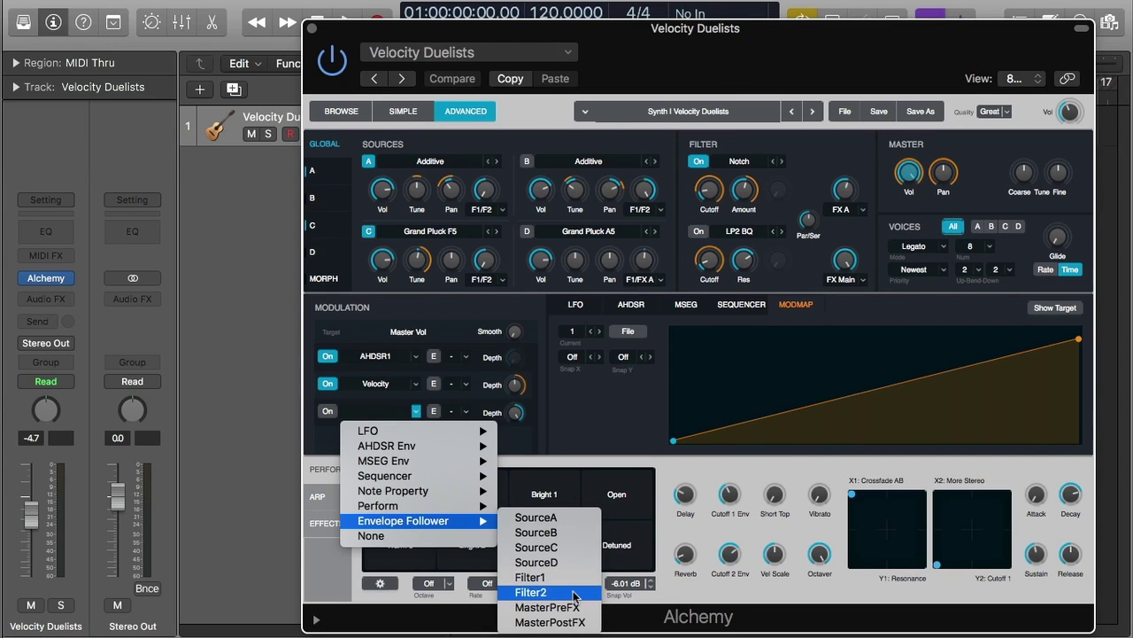
left_click(599, 432)
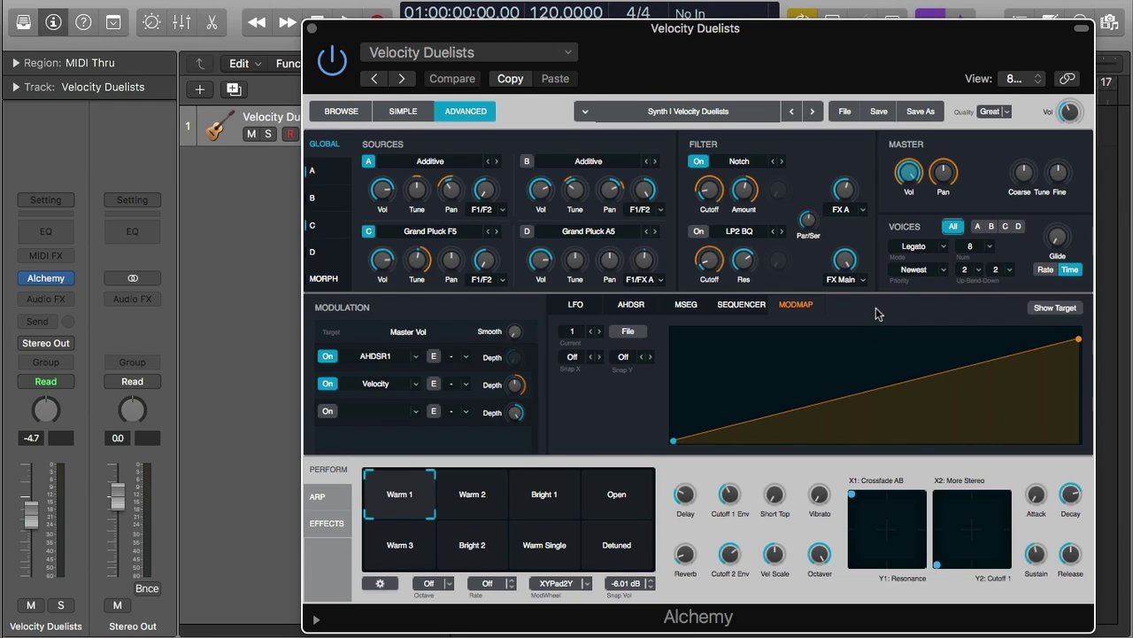
left_click(576, 355)
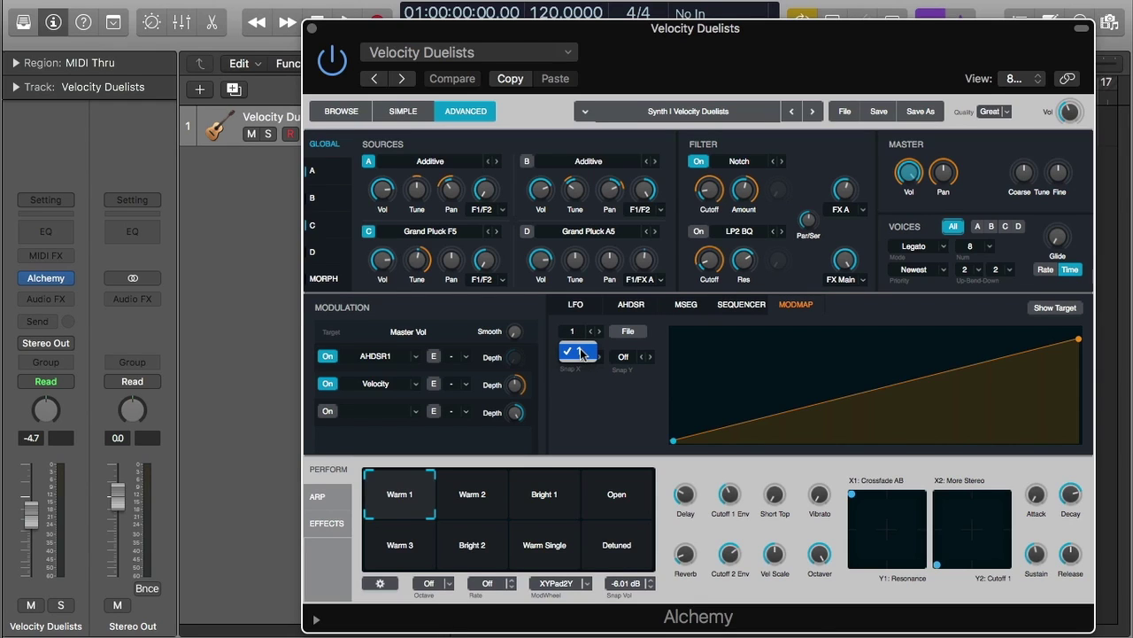
left_click(591, 396)
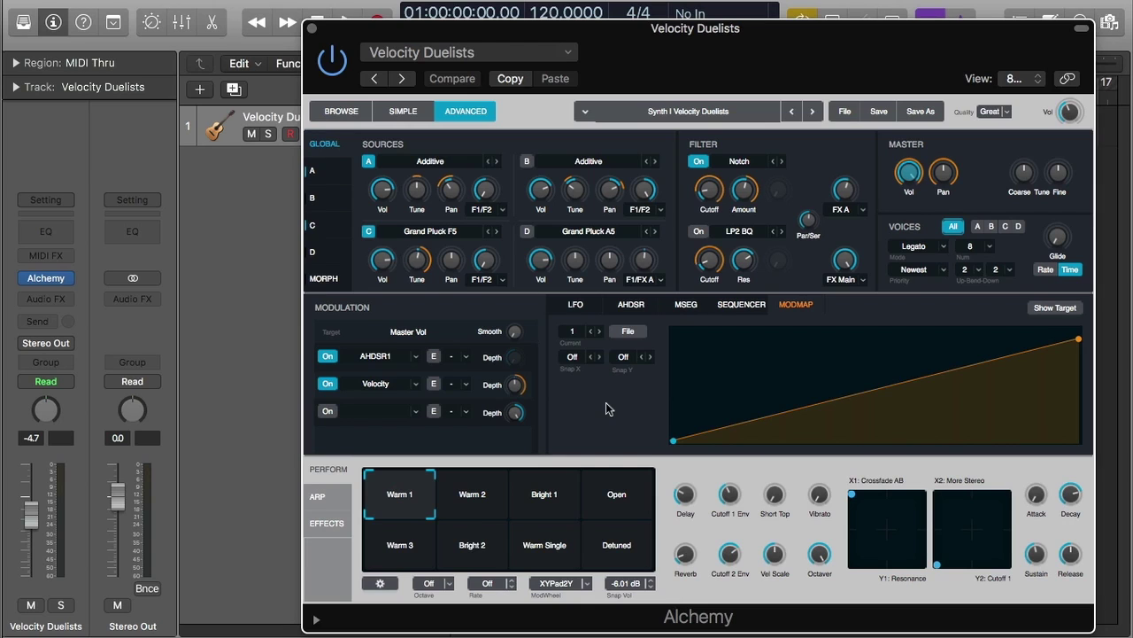
- Set modulation row 3 to the SourceC envelope follower with depth around 76%
left_click(380, 413)
mouse_move(416, 521)
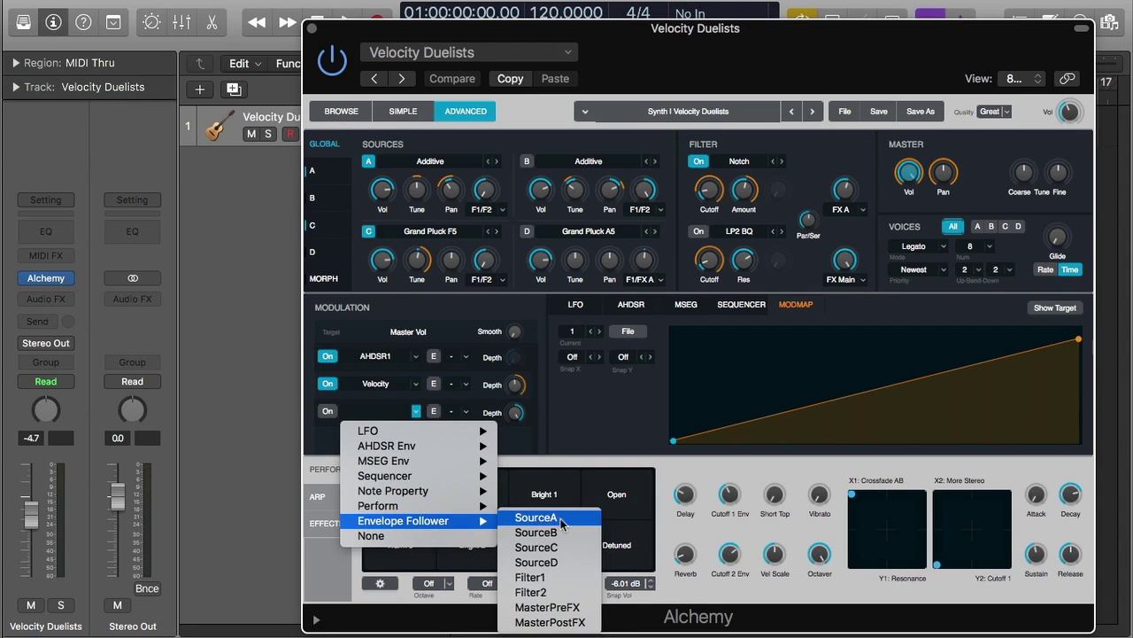
left_click(542, 548)
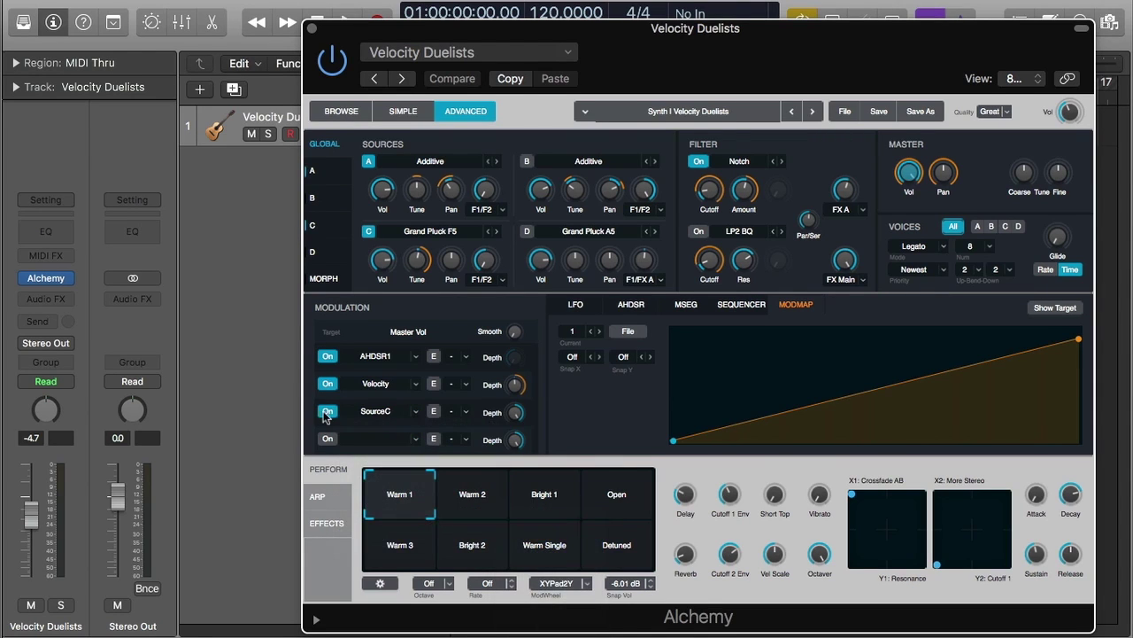
left_click_drag(517, 414, 520, 437)
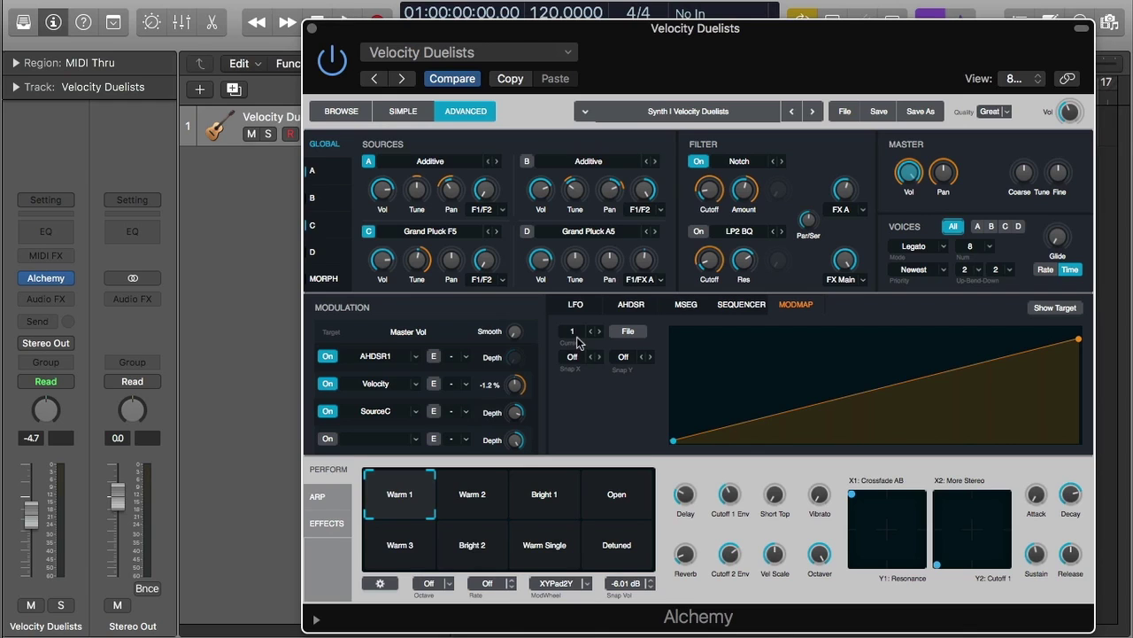
- Set modulation row 4 to the Filter2 envelope follower, leaving the curve number unchanged
left_click(387, 439)
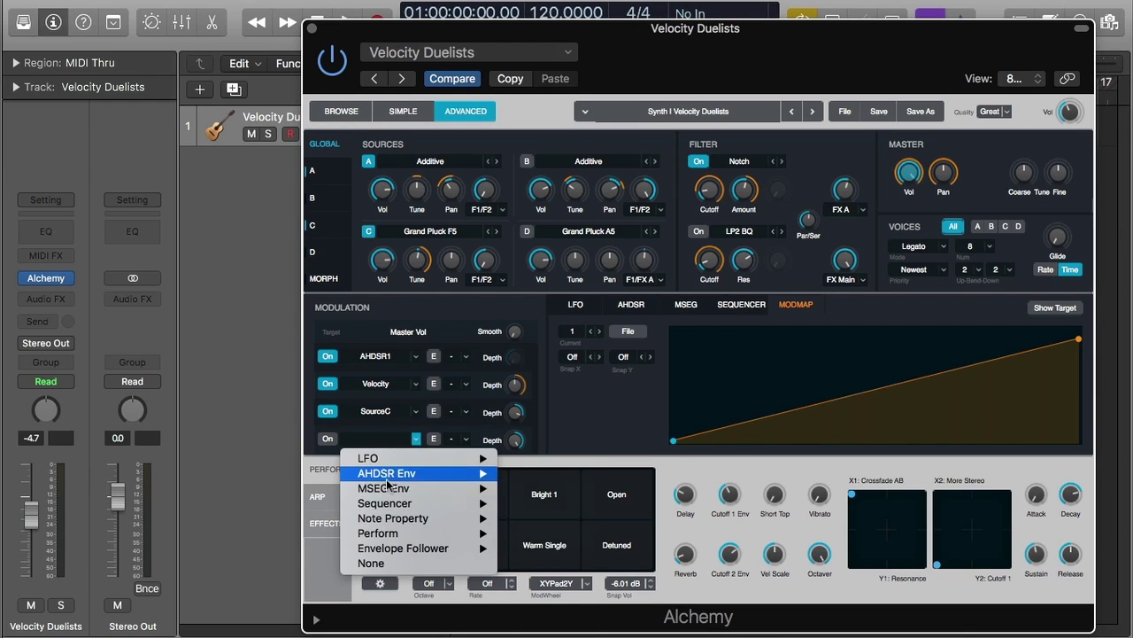
mouse_move(486, 549)
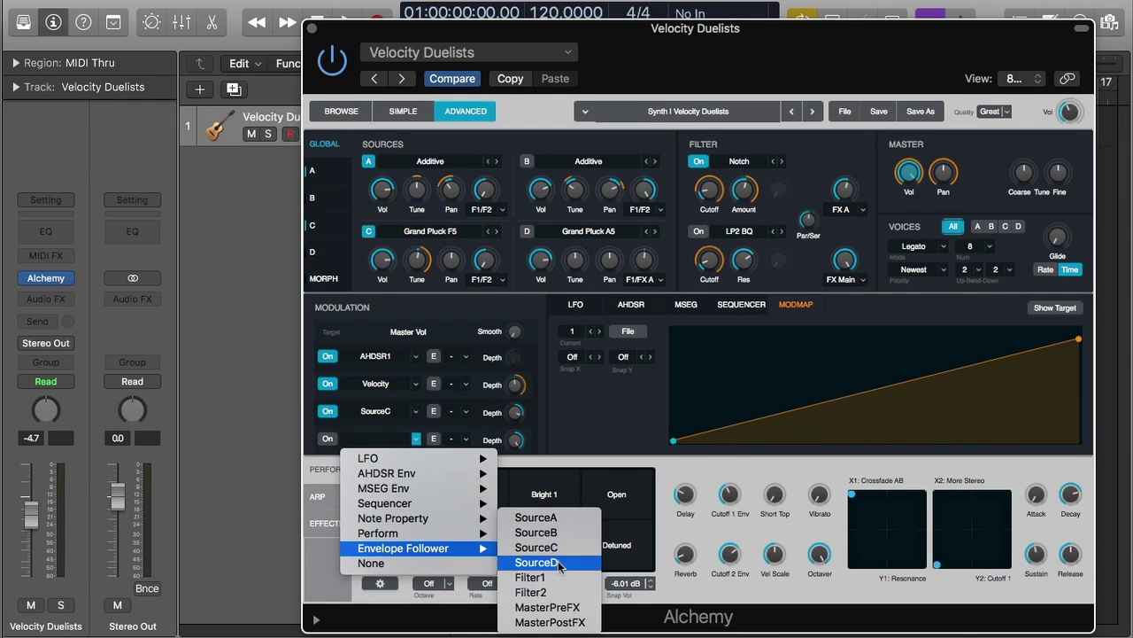
left_click(557, 591)
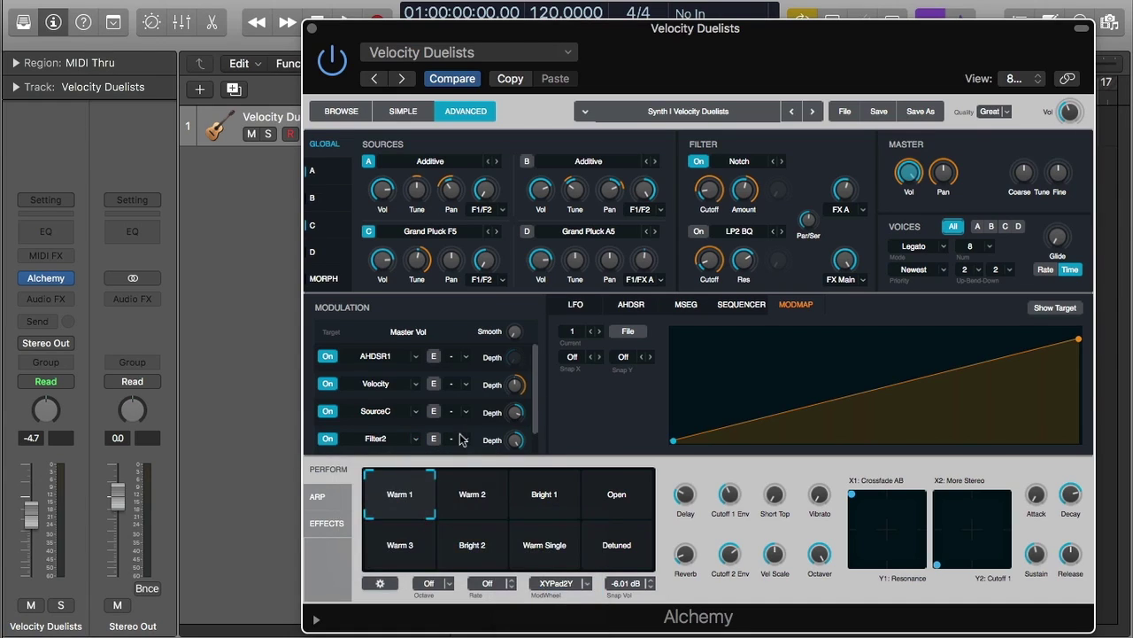
left_click(572, 331)
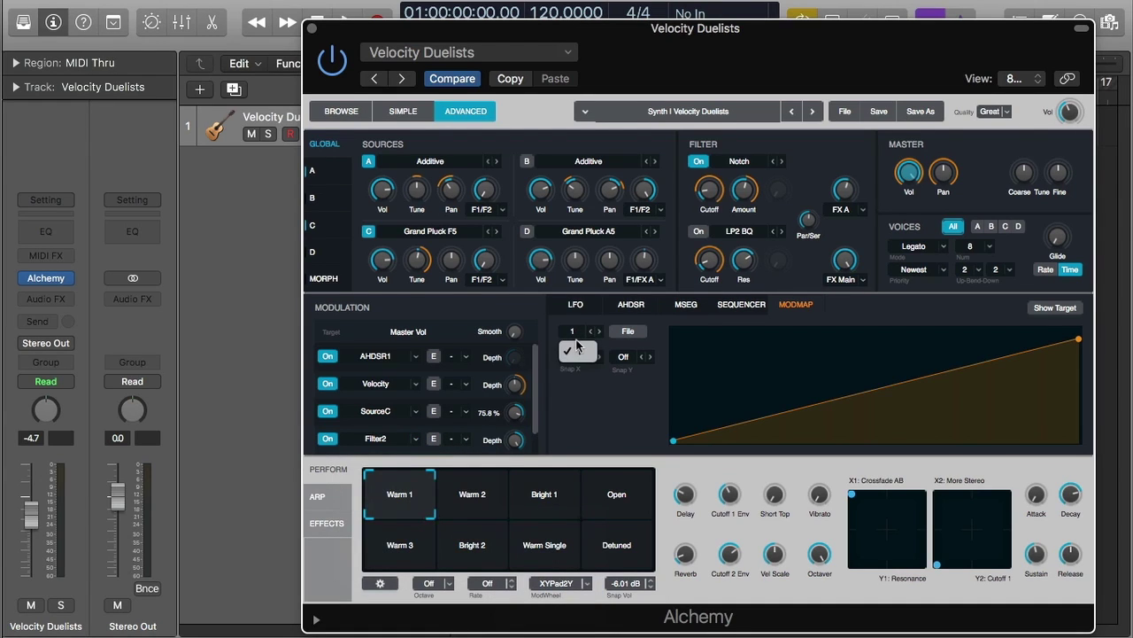
left_click(601, 411)
left_click(641, 336)
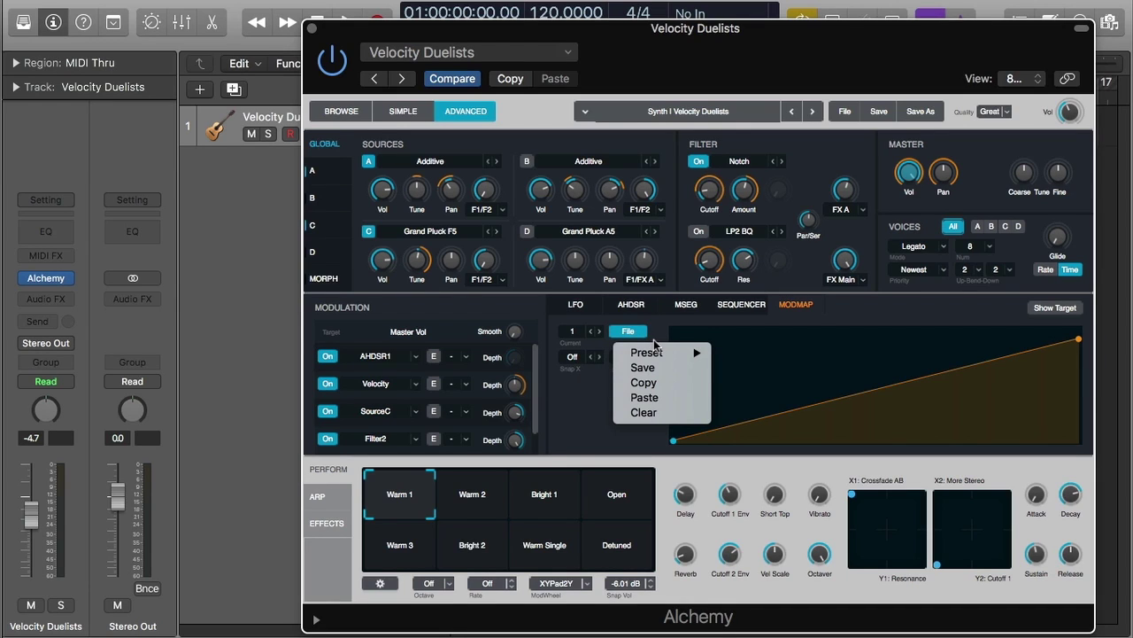
mouse_move(699, 359)
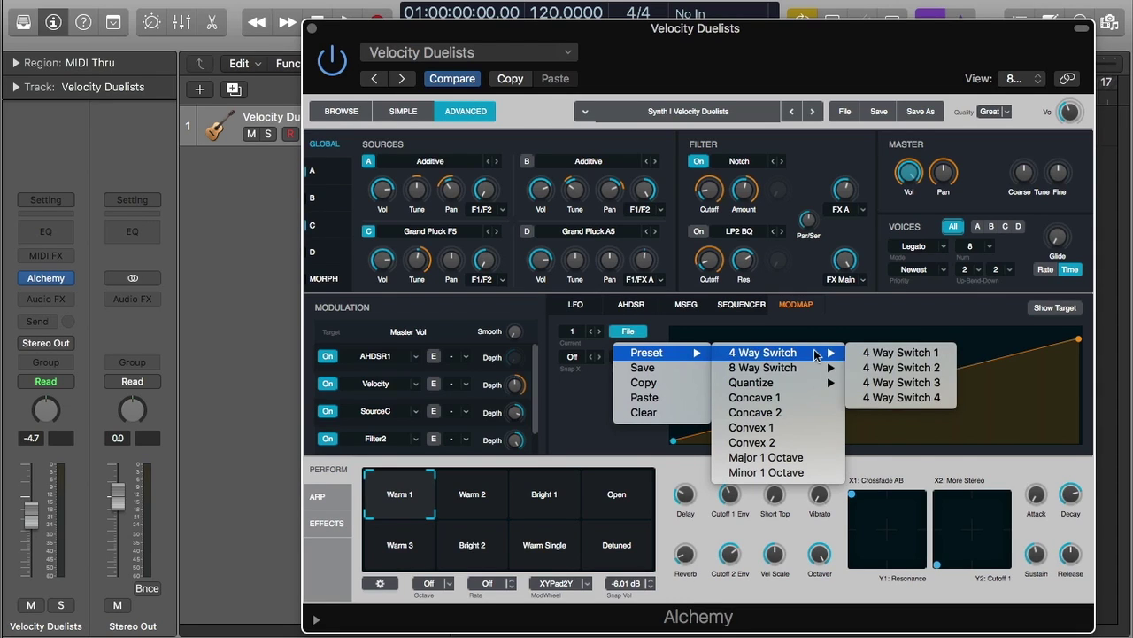
mouse_move(809, 376)
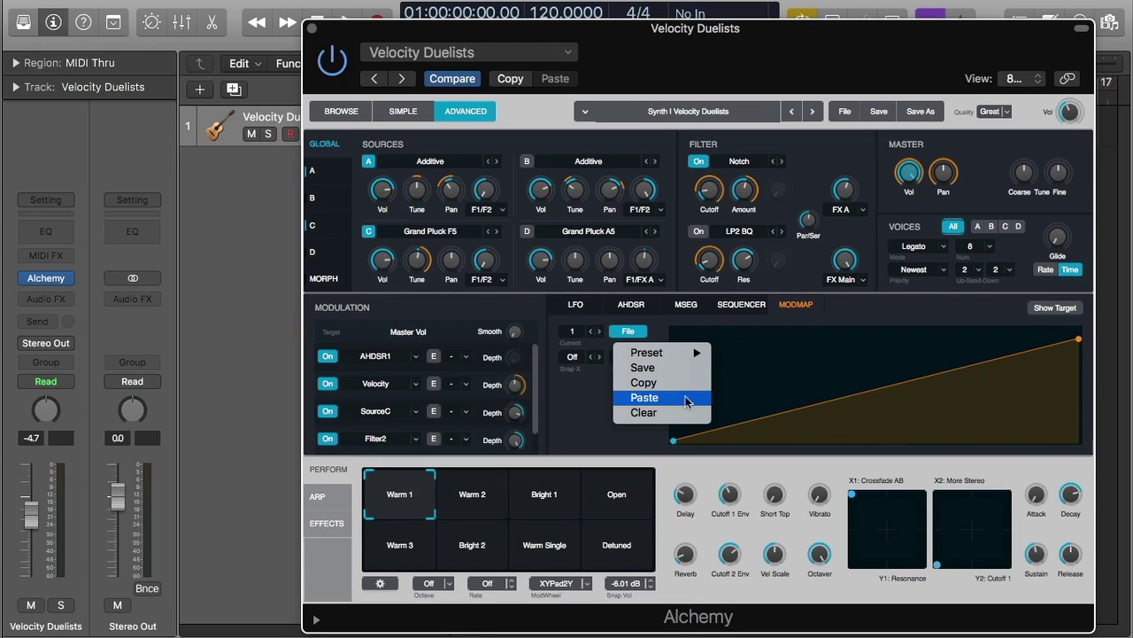
left_click(579, 412)
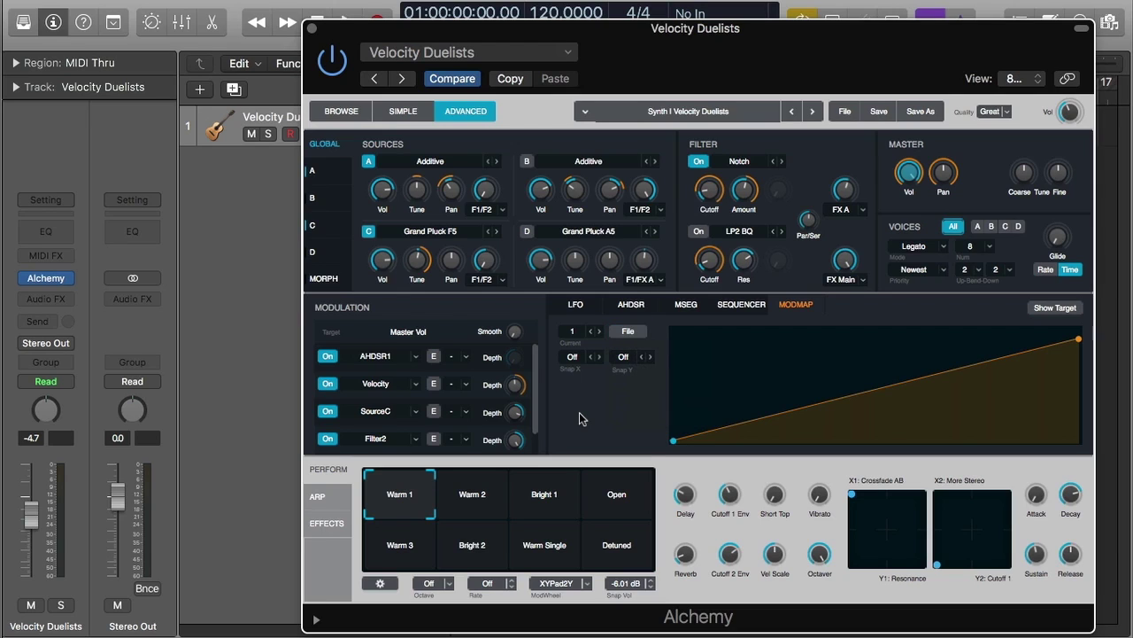
- Set the Mod Map's Snap X to Key so the curve steps per keyboard note
left_click(575, 357)
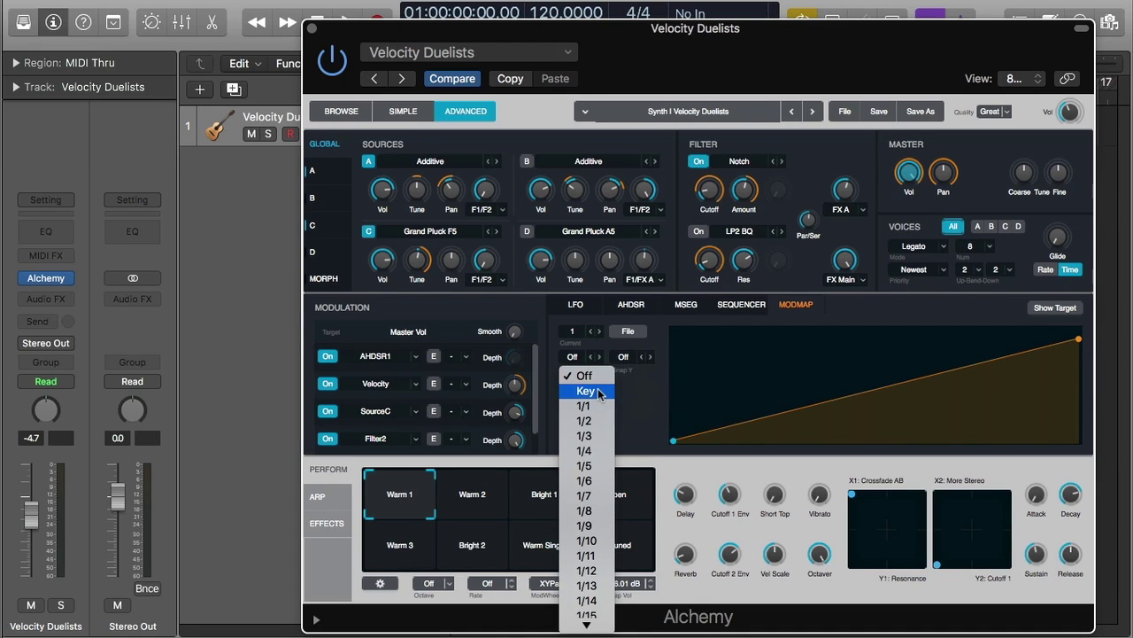
mouse_move(588, 624)
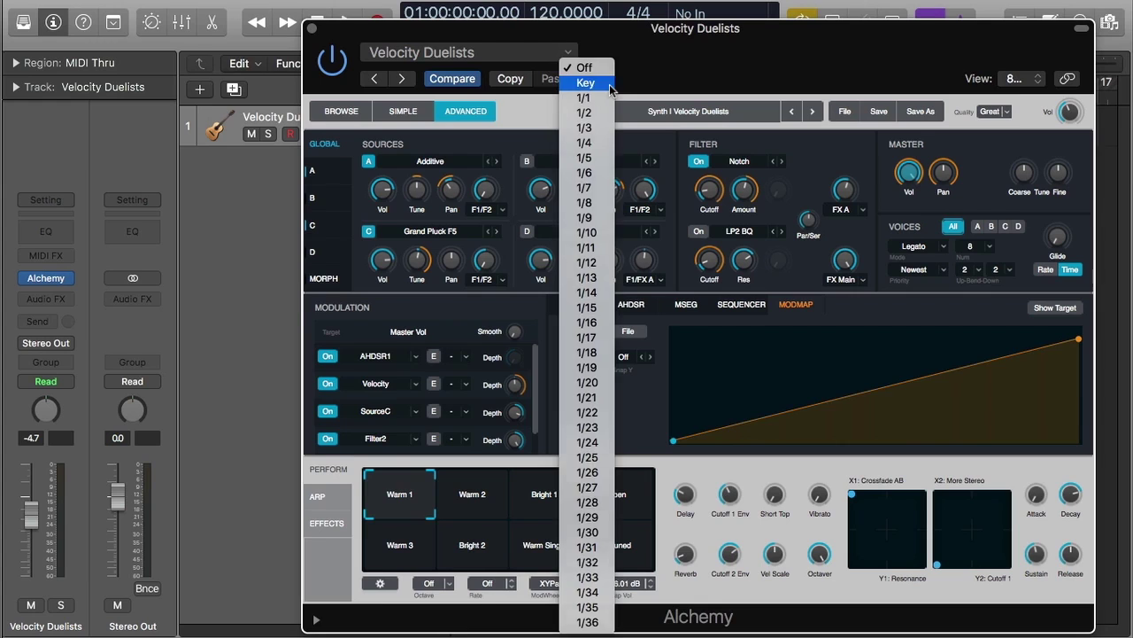
left_click(609, 86)
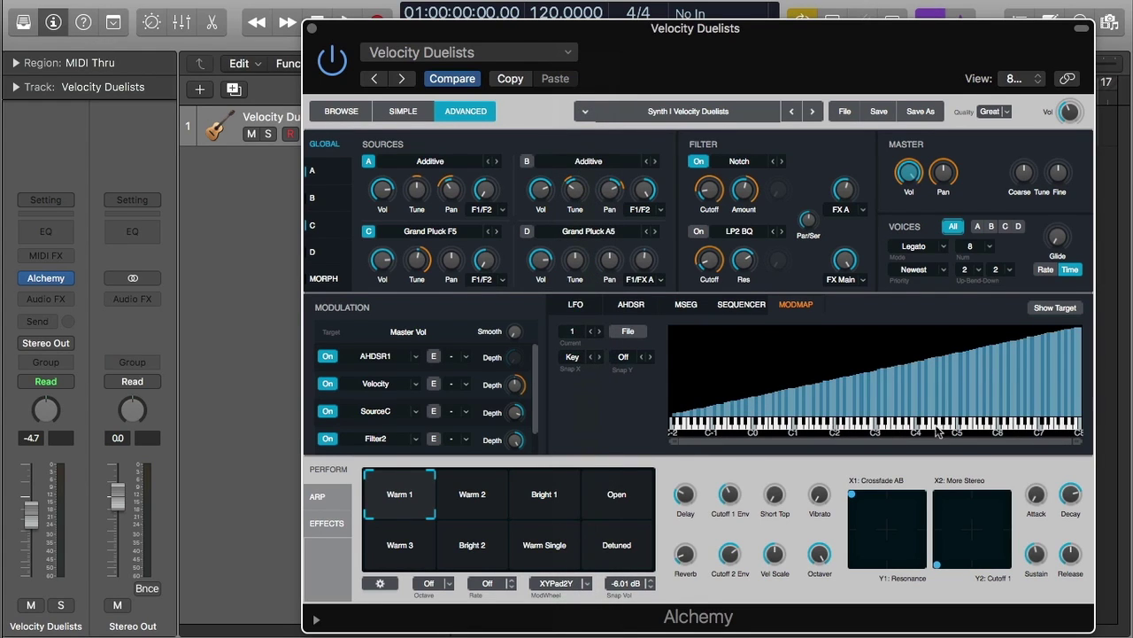
- Reopen the Snap X list to confirm Key is selected
left_click(574, 357)
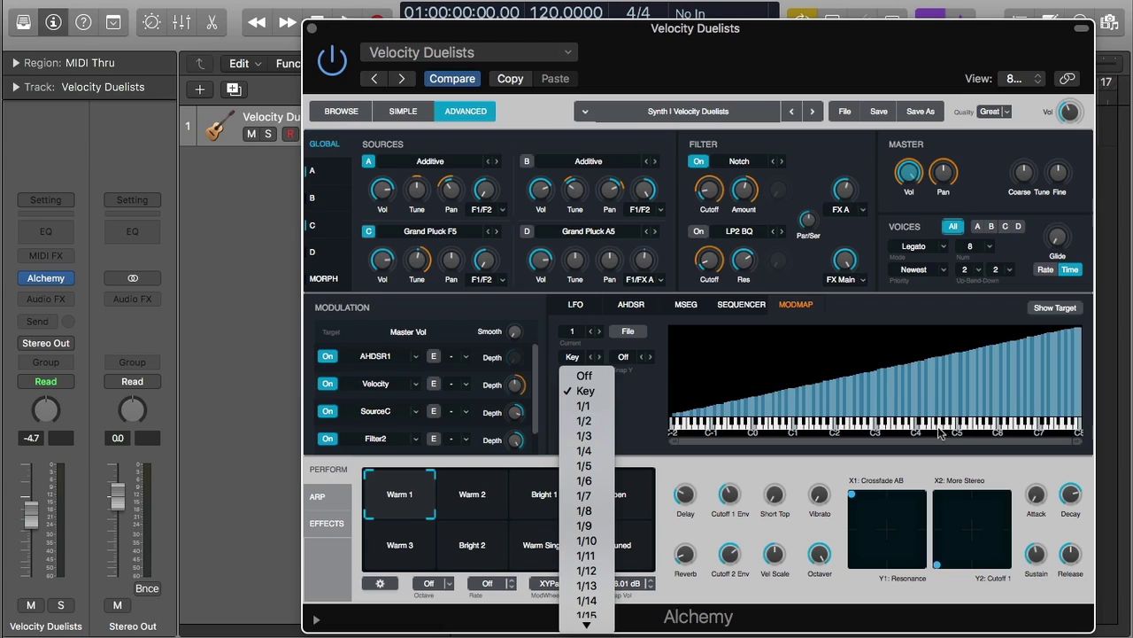
- Keep Snap X on Key and scroll through the Snap Y divisions from Off to 1/36
left_click(637, 399)
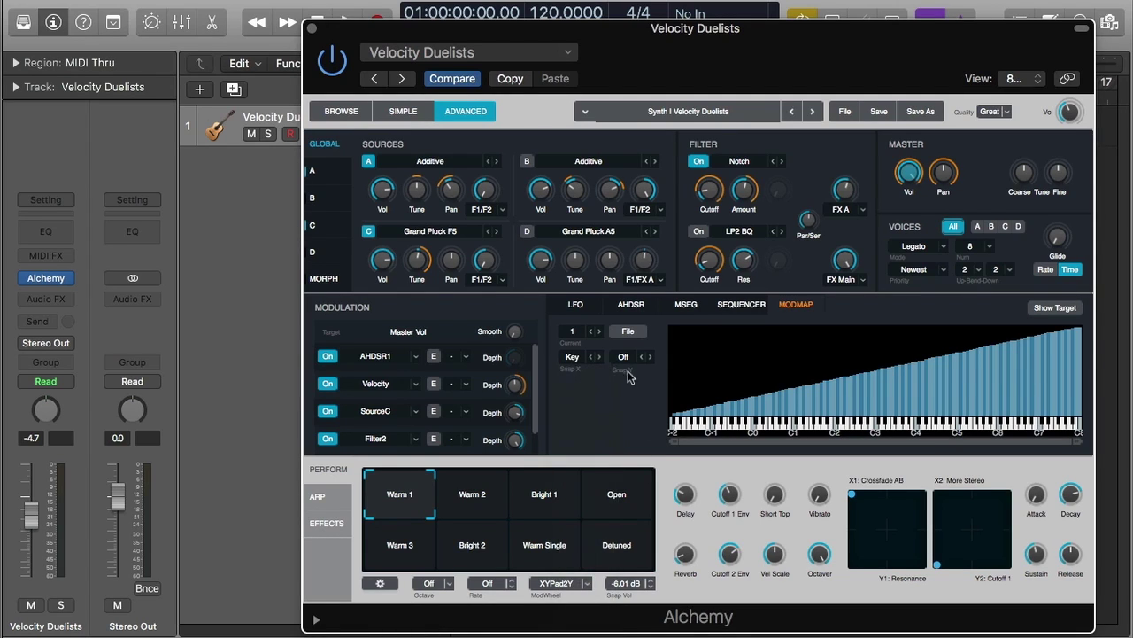
left_click(624, 356)
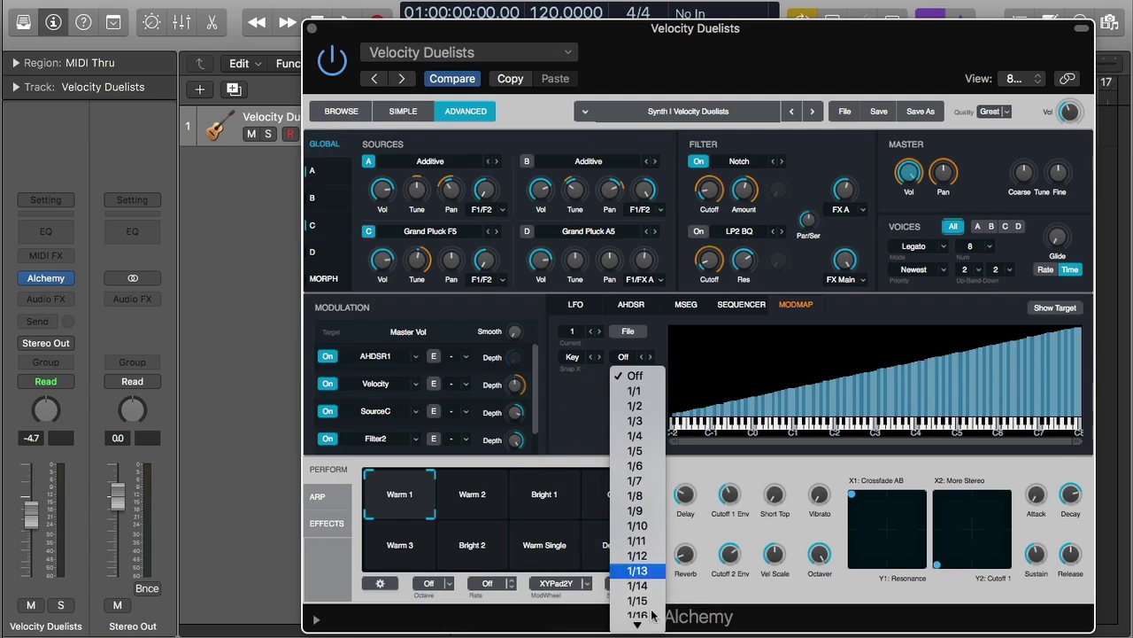
scroll(652, 611, "down", 5)
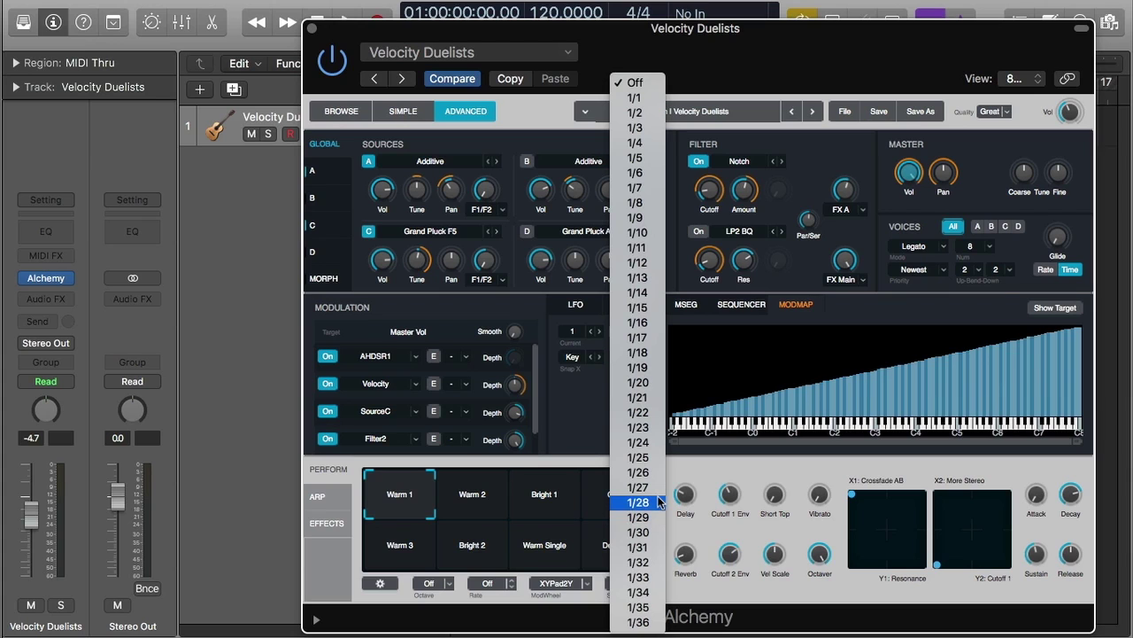
- Set Snap X to Off so ModMap 1 becomes a smooth straight line, Snap Y left Off
left_click(595, 387)
left_click(581, 358)
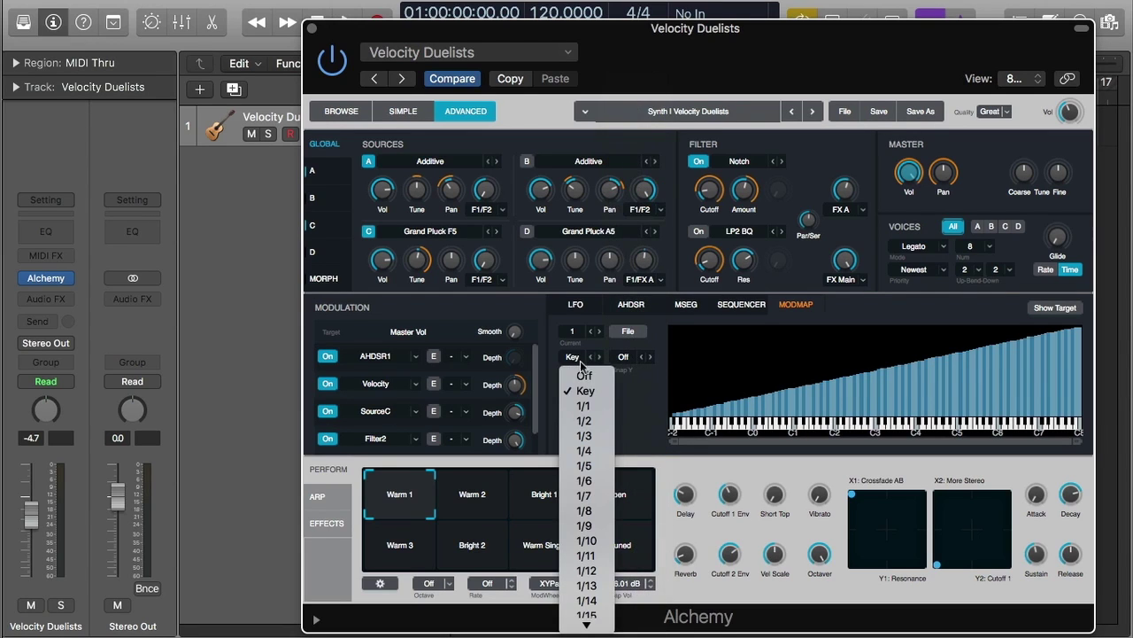
left_click(584, 376)
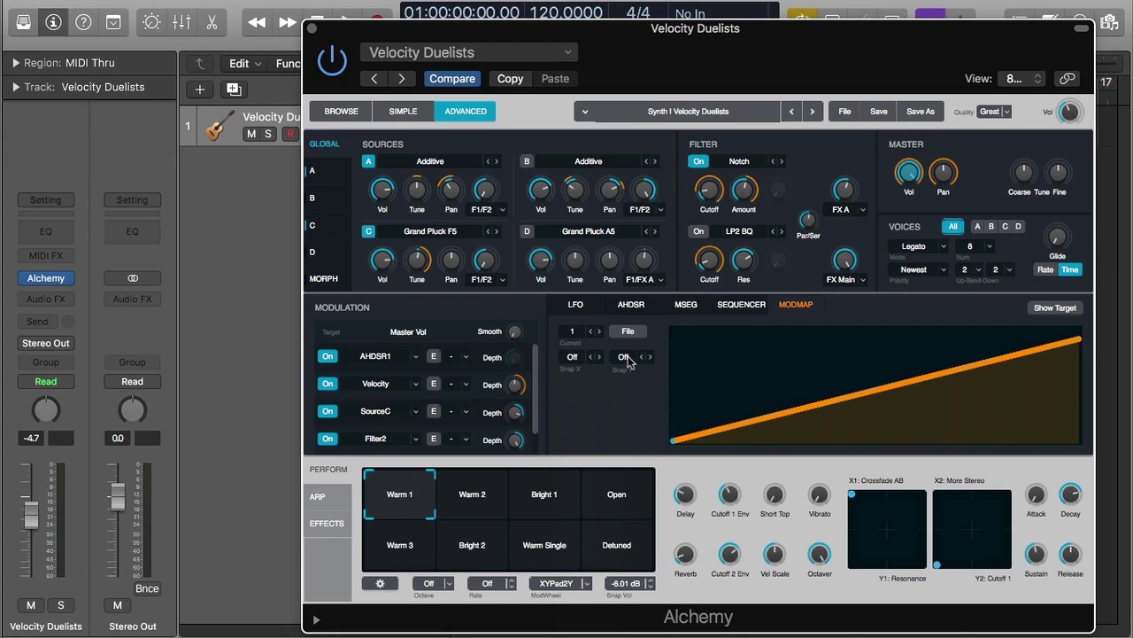
left_click(629, 358)
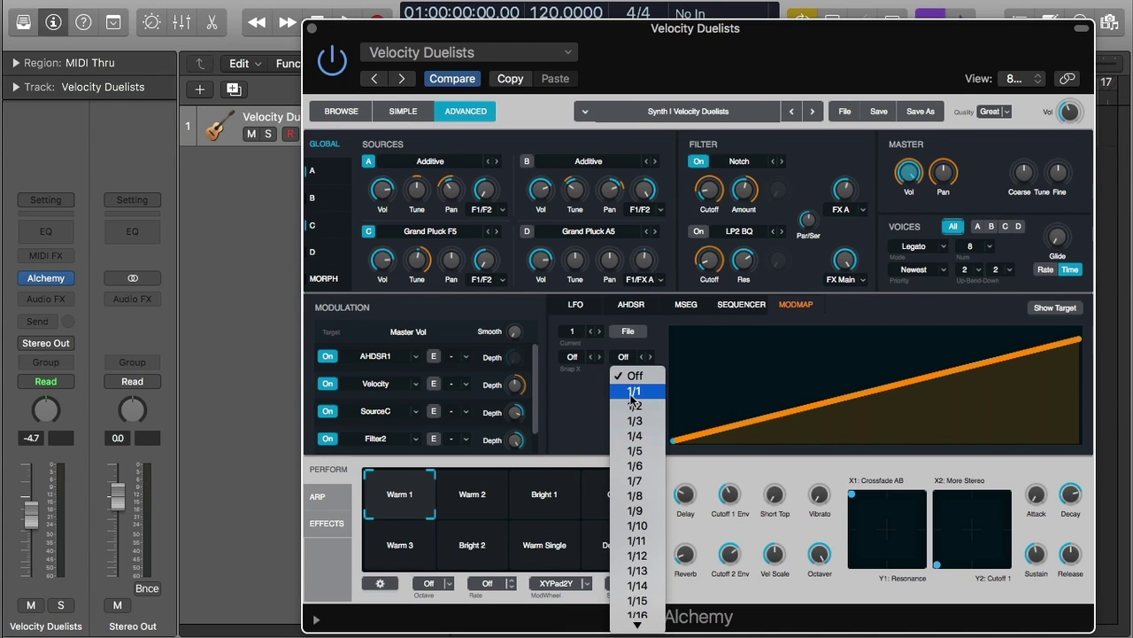
left_click(583, 392)
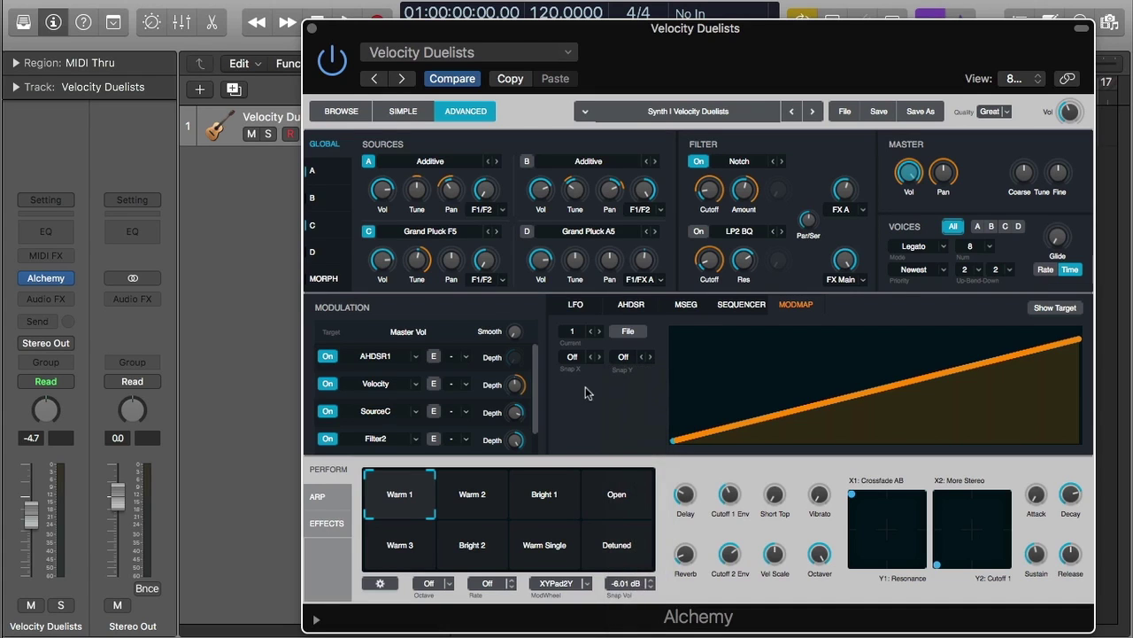
- Load the Concave 1 preset from the Mod Map File > Preset menu
left_click(638, 335)
mouse_move(651, 353)
mouse_move(805, 384)
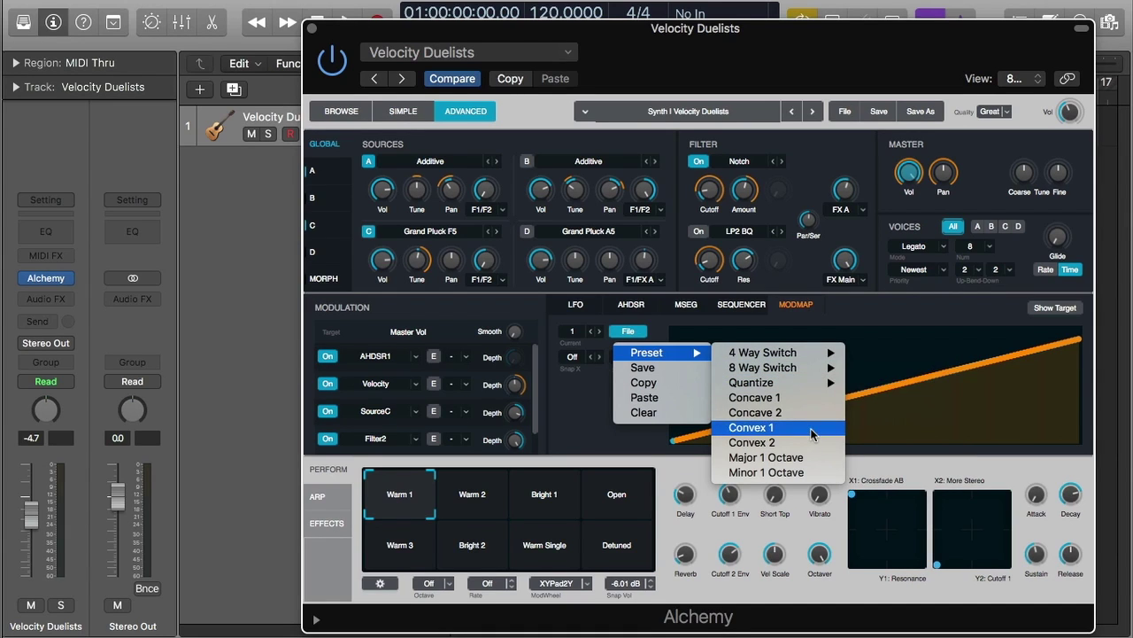
left_click(813, 398)
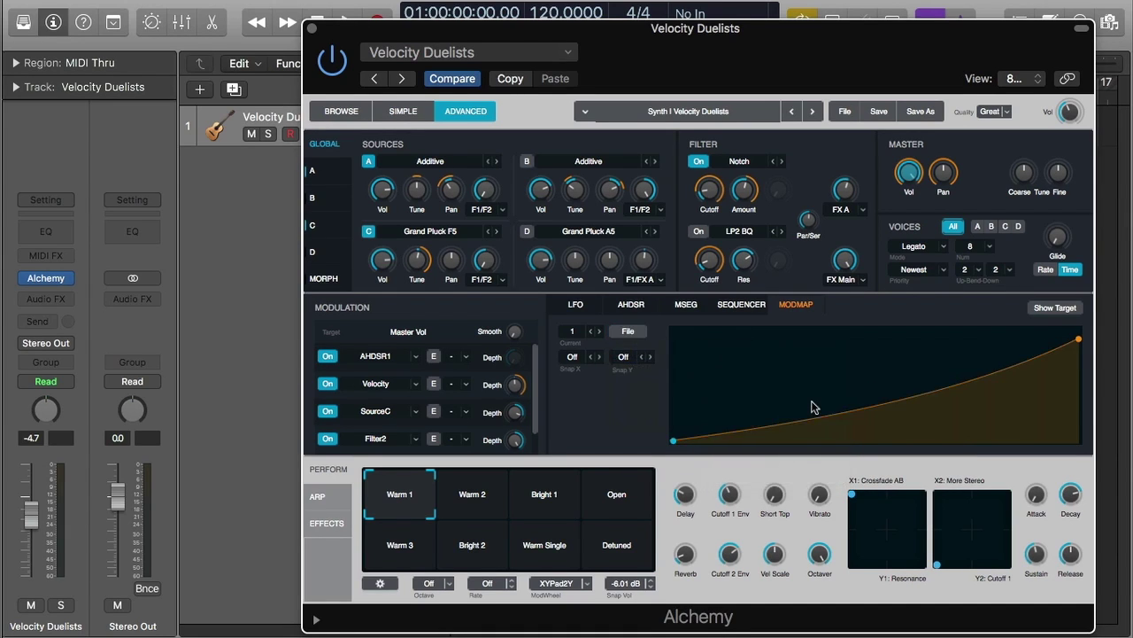
- Set Snap X to 1/3 and bend the Mod Map line into a gentle upward curve
left_click(580, 359)
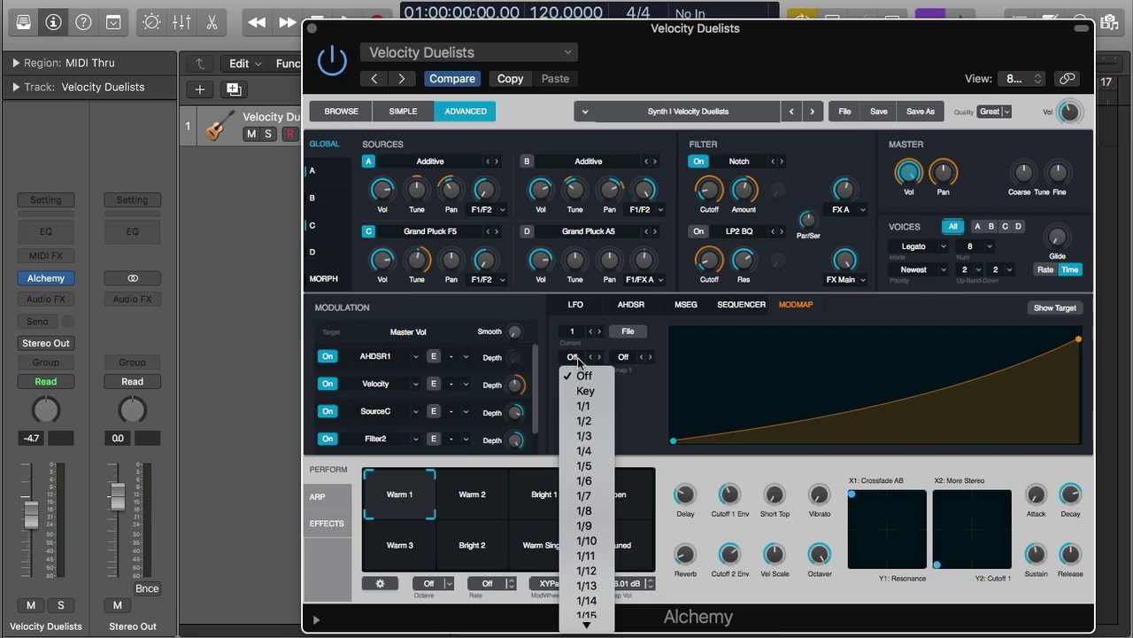
left_click(607, 436)
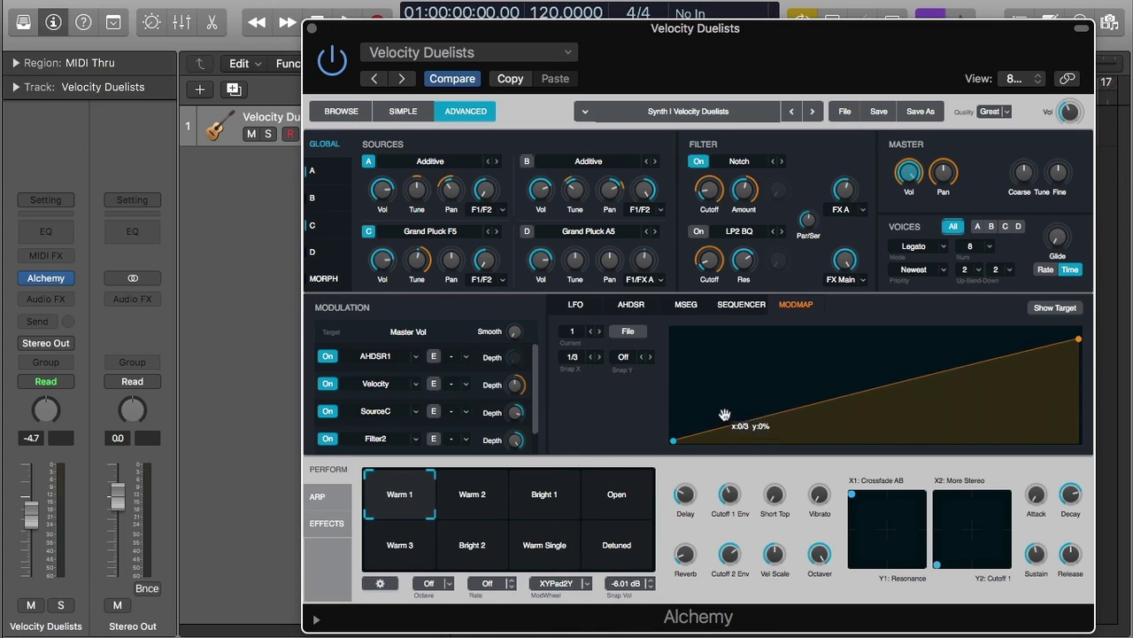
mouse_move(724, 415)
left_mouse_down()
mouse_move(725, 344)
mouse_move(727, 412)
left_mouse_up()
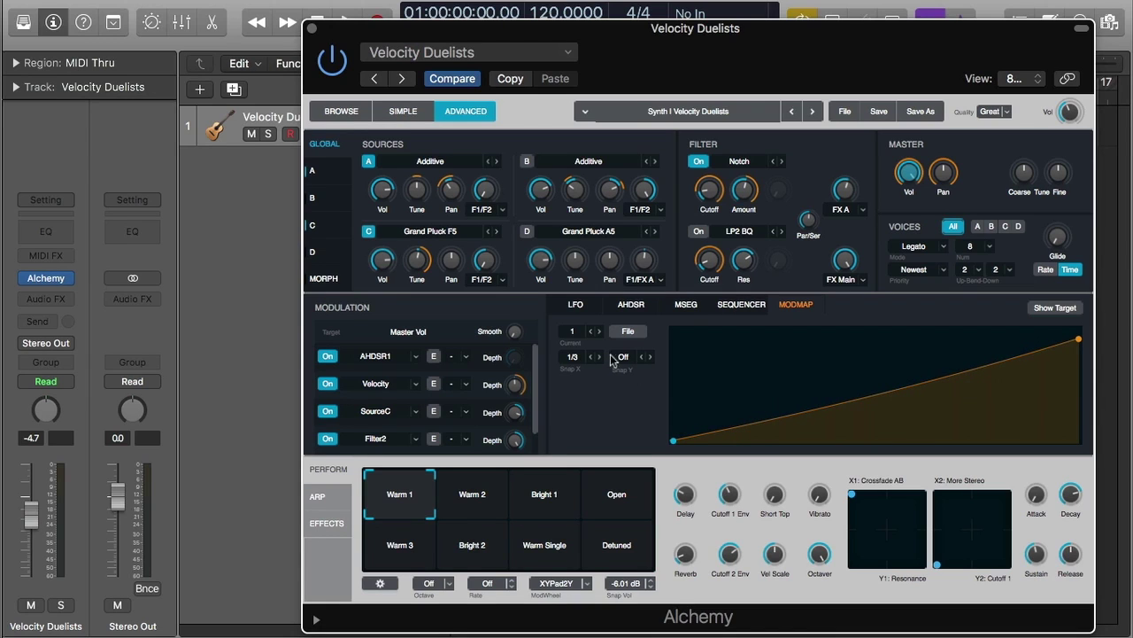
left_click(628, 330)
mouse_move(656, 353)
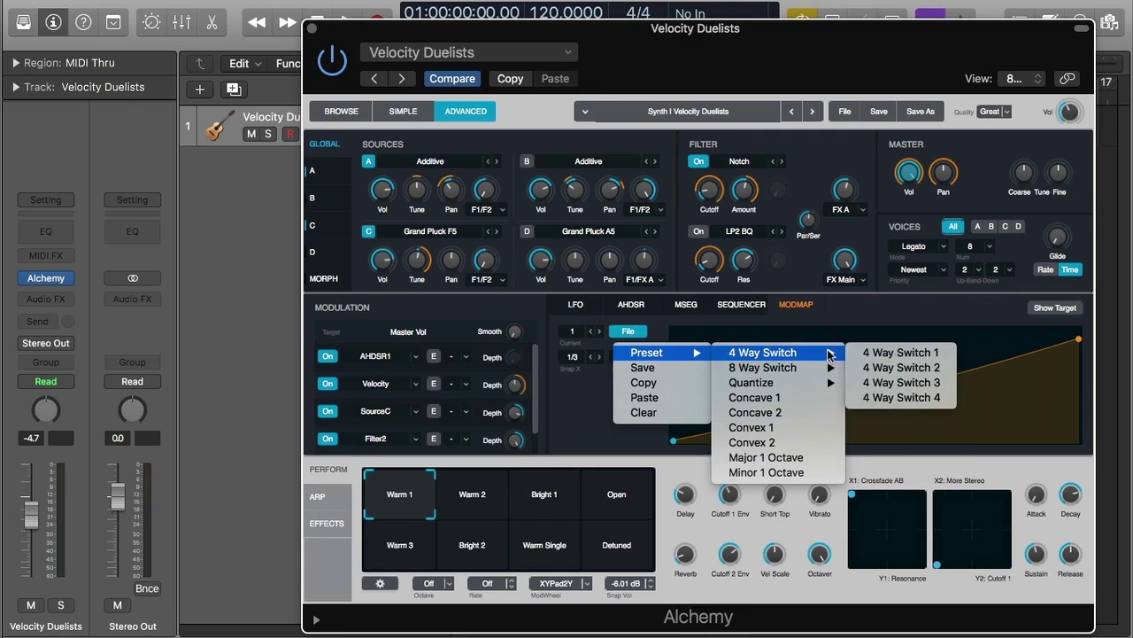
- Load the 8 Way Switch 4 preset and raise its second step point to 26%
mouse_move(797, 367)
left_click(881, 412)
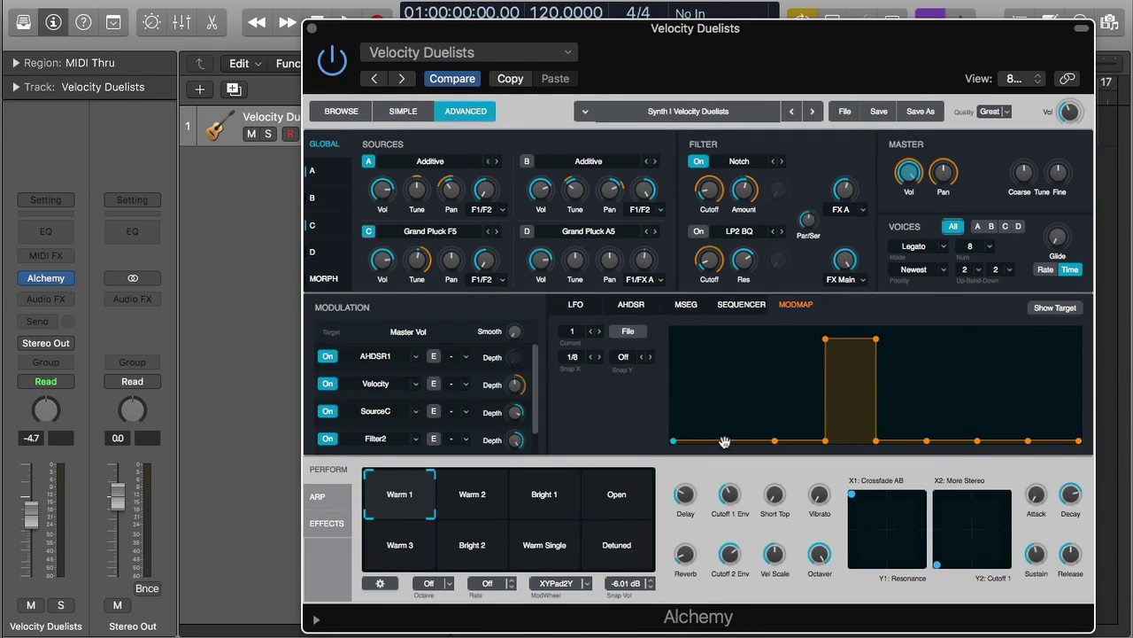
left_click_drag(725, 441, 724, 409)
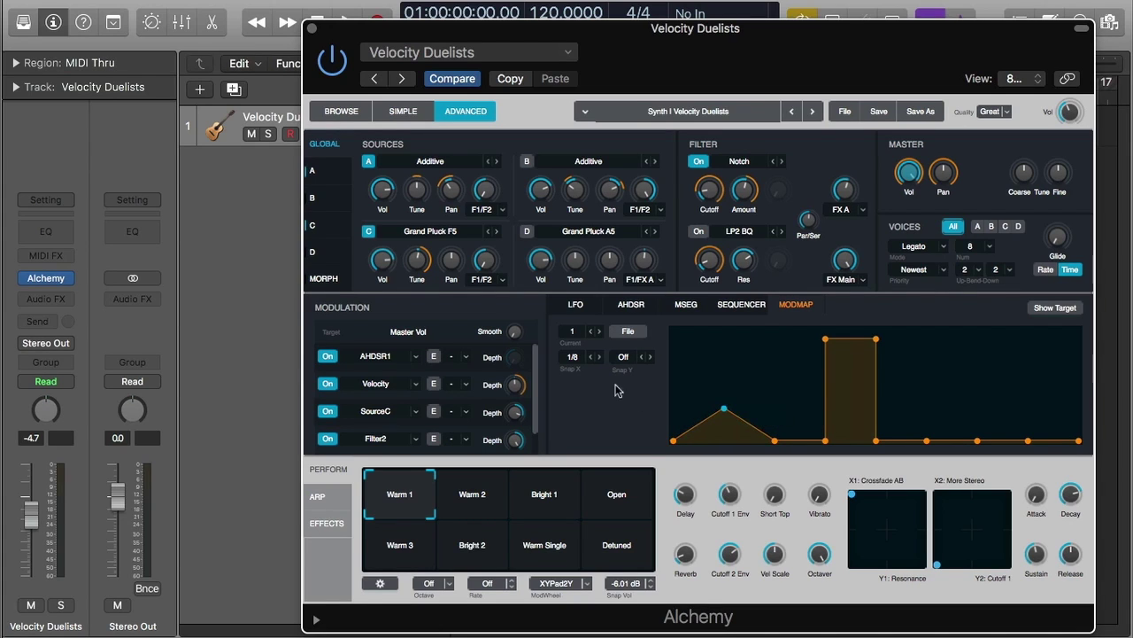
- Set Snap X to 1/3 and move the small peak to the start at 43%
left_click(577, 357)
left_click(584, 434)
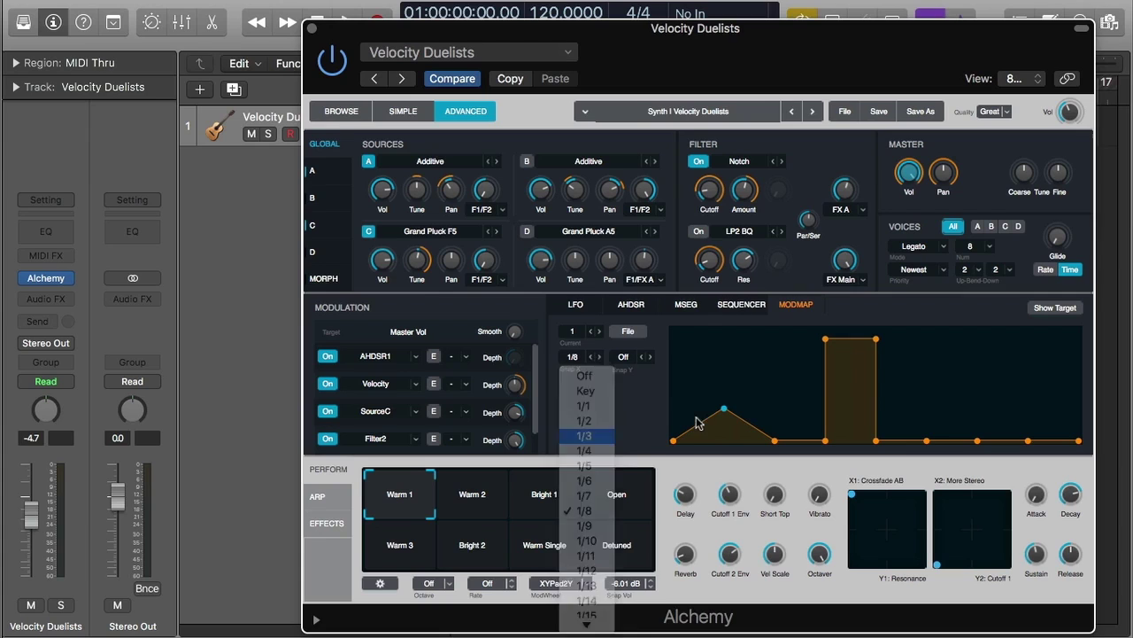
mouse_move(724, 410)
left_mouse_down()
mouse_move(725, 423)
mouse_move(725, 392)
mouse_move(724, 447)
mouse_move(722, 335)
mouse_move(693, 393)
mouse_move(731, 392)
left_mouse_up()
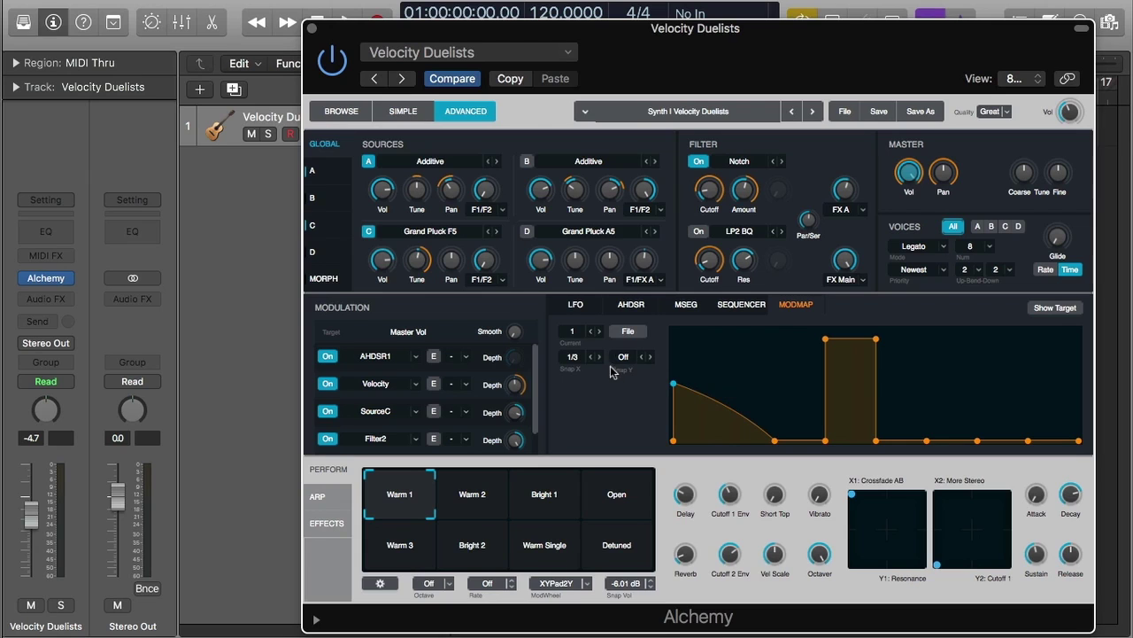
left_click(568, 357)
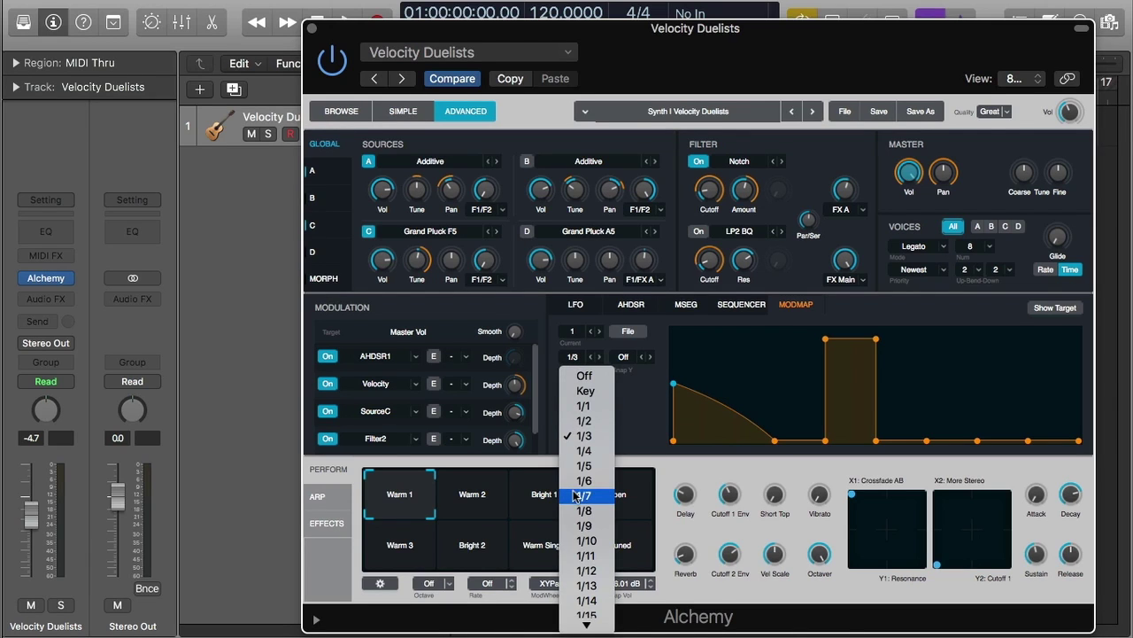
left_click(646, 398)
- Set Snap Y to 1/5 and adjust the height of the curve's starting point
left_click(625, 359)
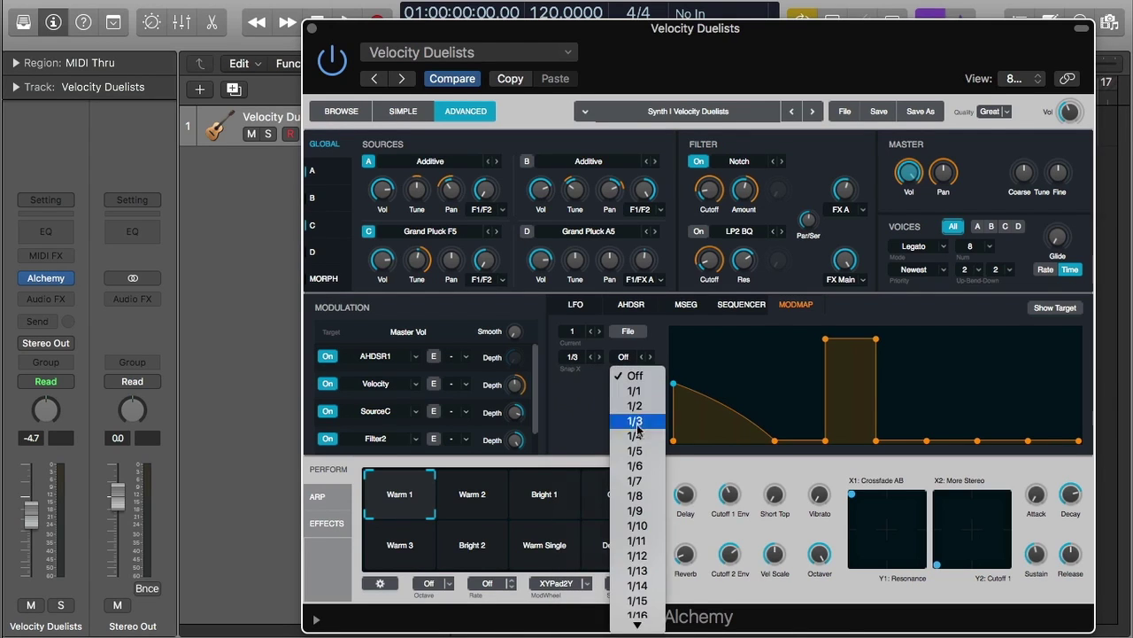
left_click(637, 452)
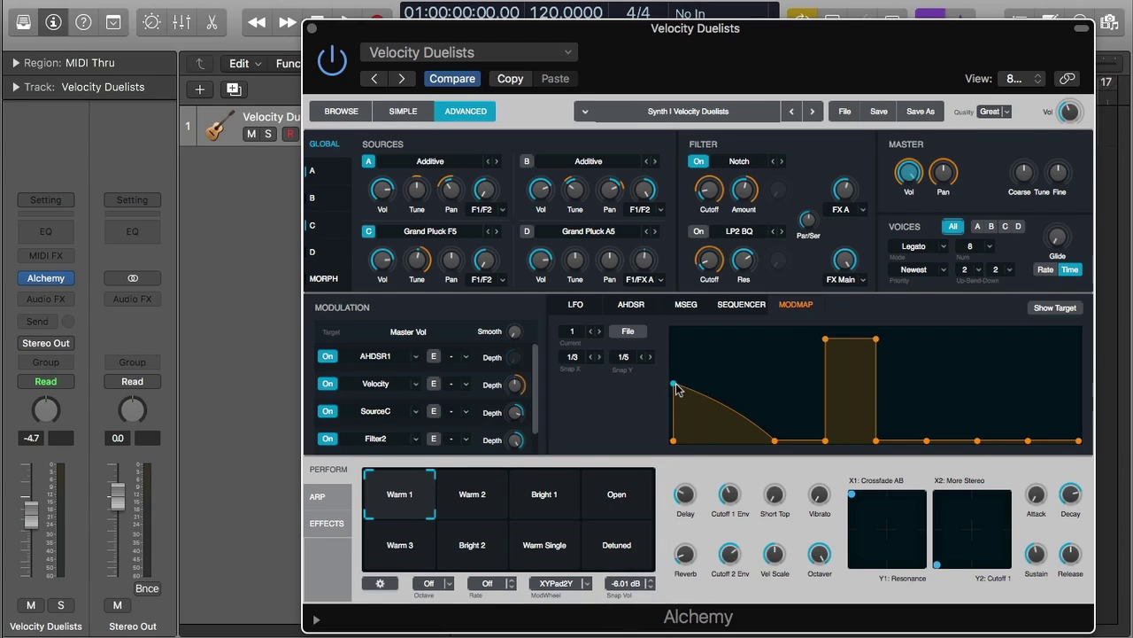
mouse_move(674, 387)
left_mouse_down()
mouse_move(675, 363)
mouse_move(677, 390)
left_mouse_up()
left_click(567, 358)
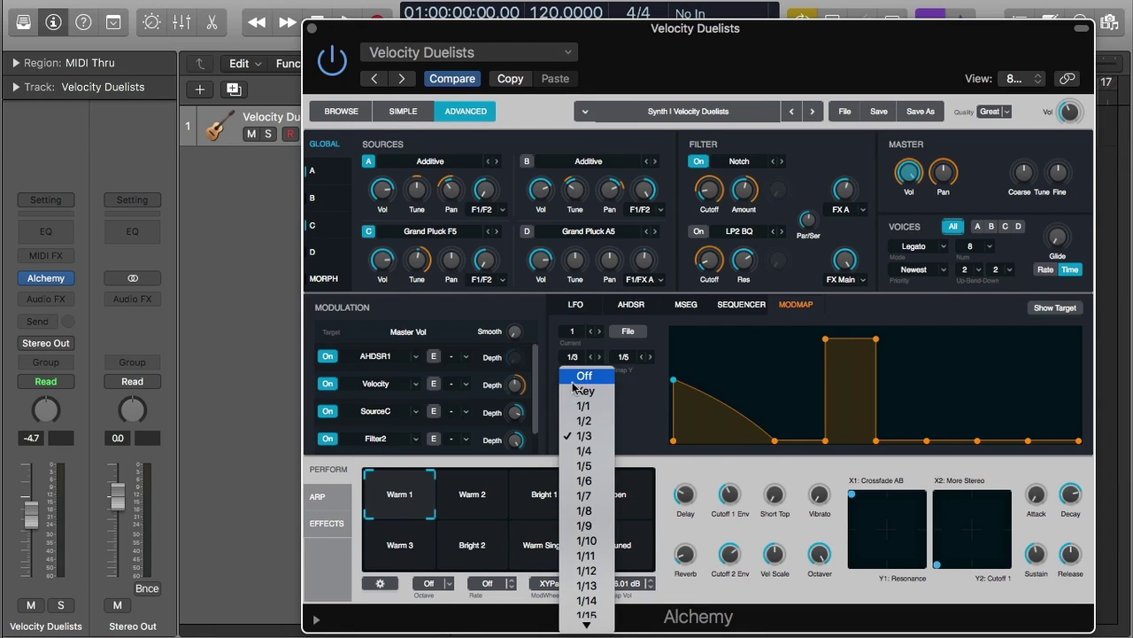
- Turn Snap X off, pull a low peak at 12%, lower the step corner, add a 62%/4/5 peak
left_click(574, 383)
left_click_drag(674, 382, 718, 379)
left_click_drag(877, 338, 876, 379)
left_click_drag(874, 440, 944, 359)
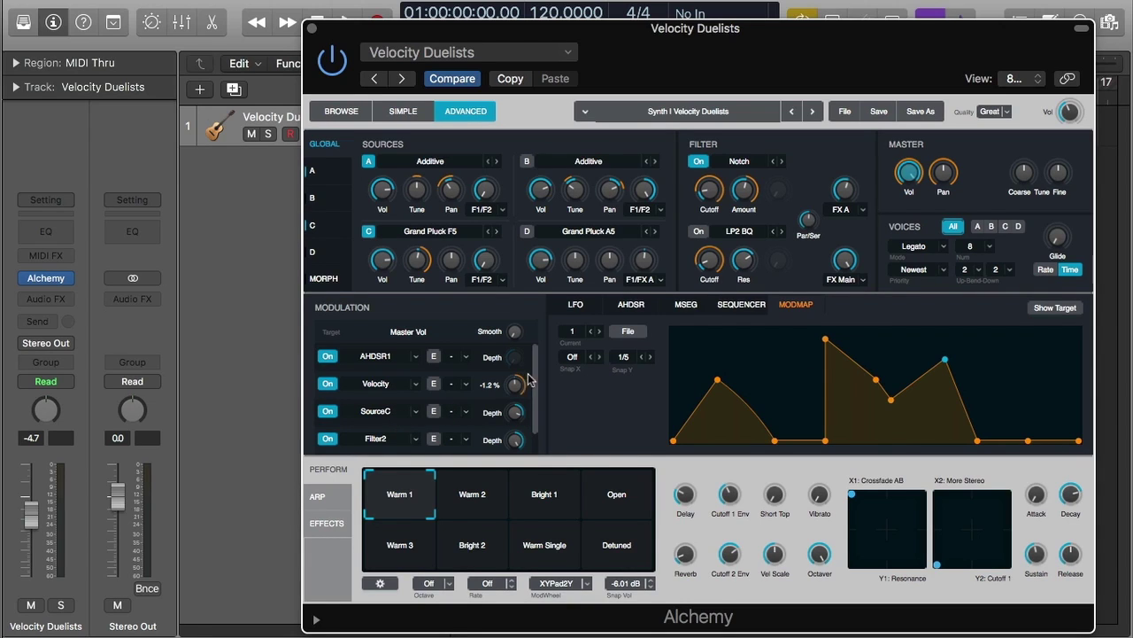
- Audition with the Master Vol SourceC and Filter2 routes toggled, then lower Source C volume to -3.52 dB
left_click(327, 439)
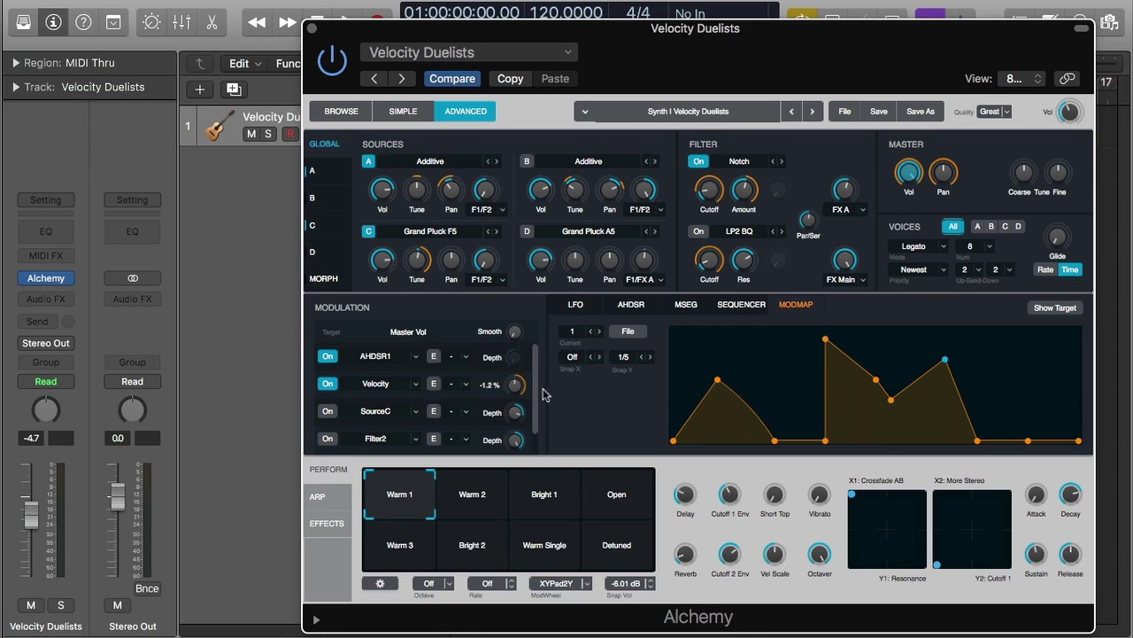
key("space")
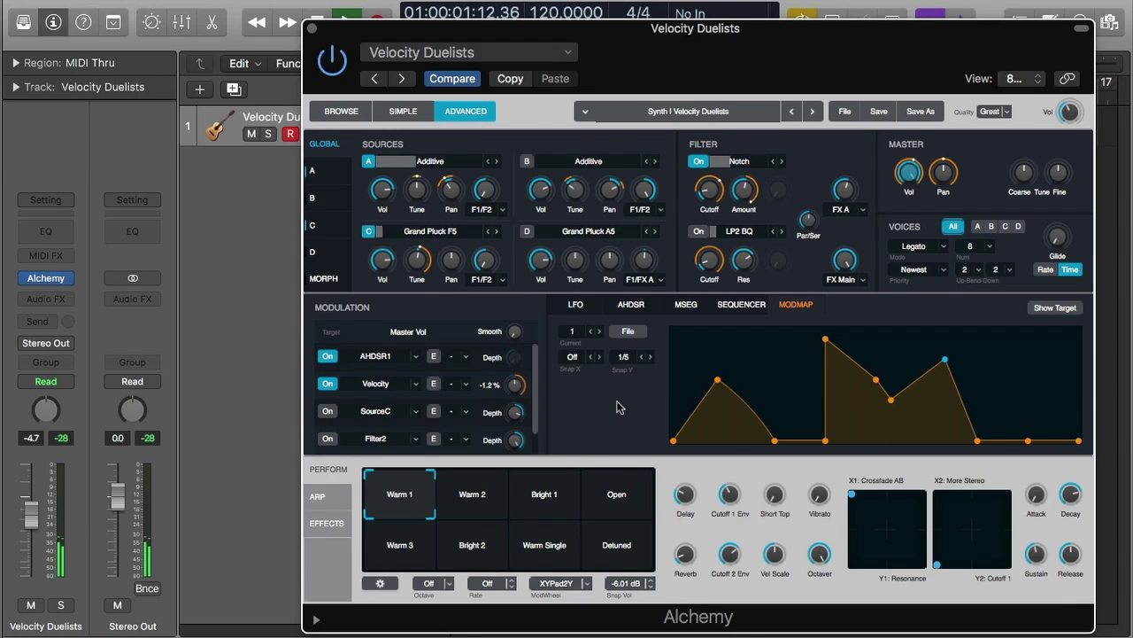
left_click(327, 412)
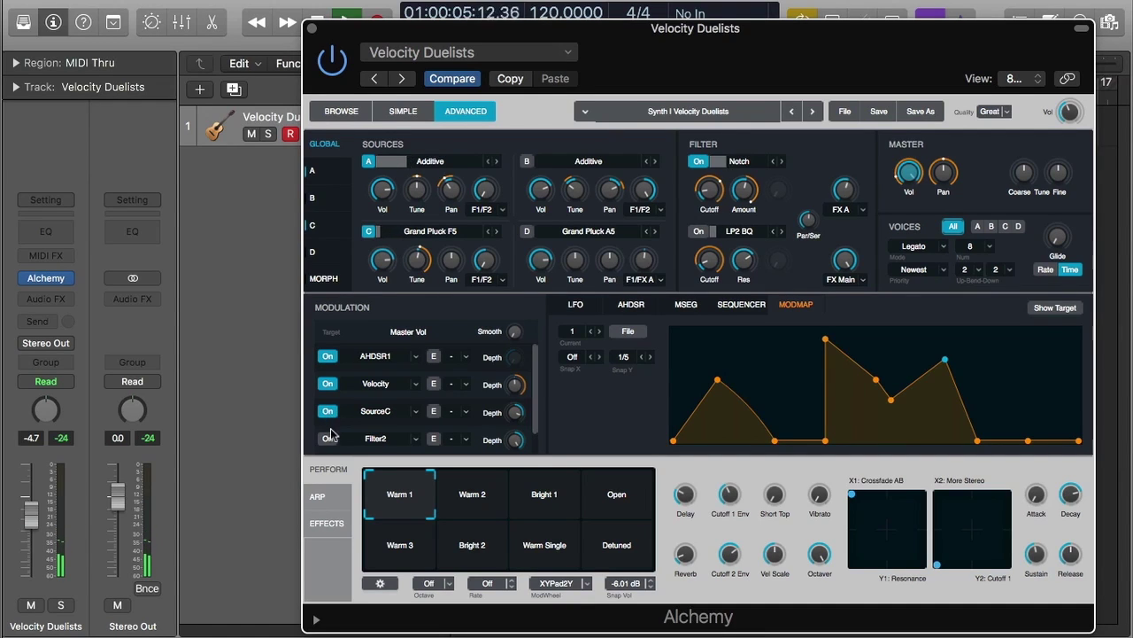
left_click(329, 442)
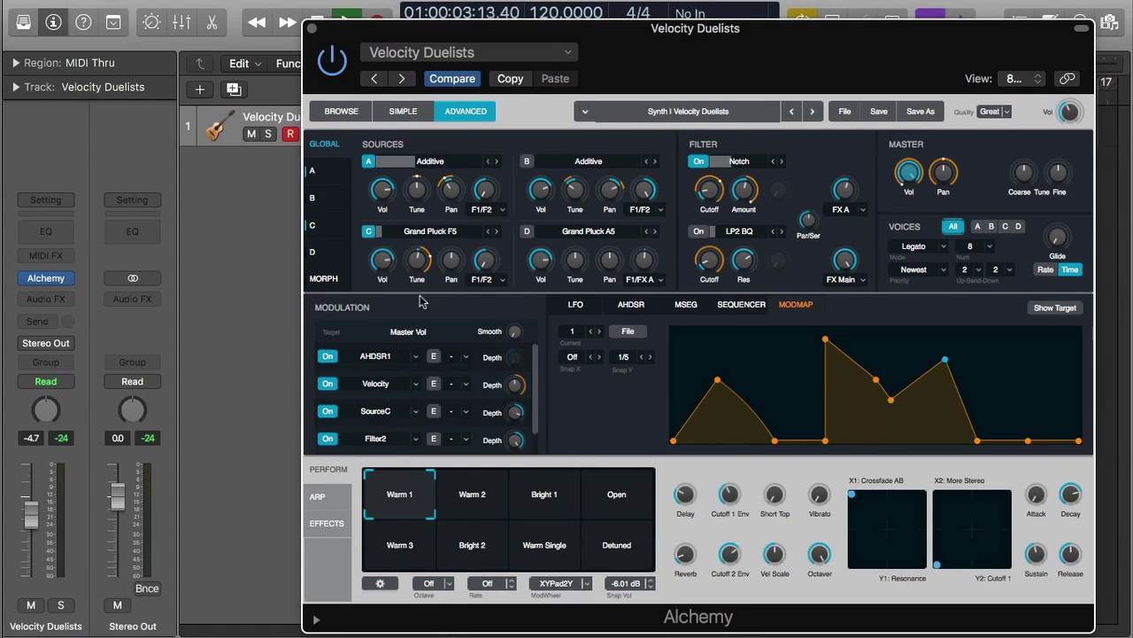
left_click(391, 261)
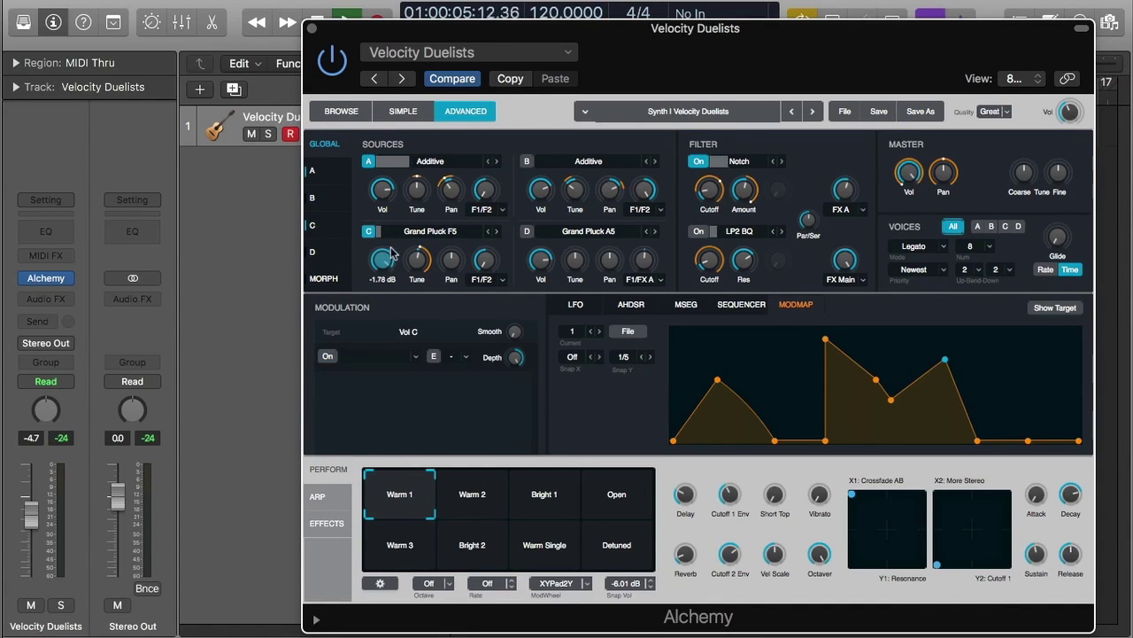
left_click_drag(391, 254, 391, 266)
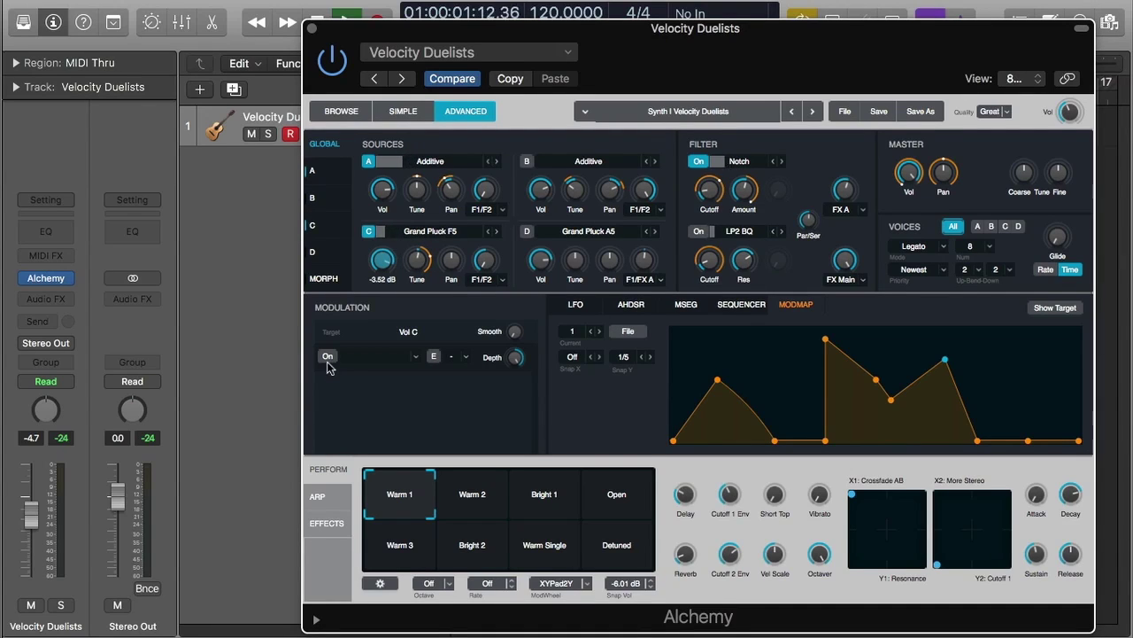
- Jump to the Master Vol target driven by the SourceC envelope follower
left_click(1062, 307)
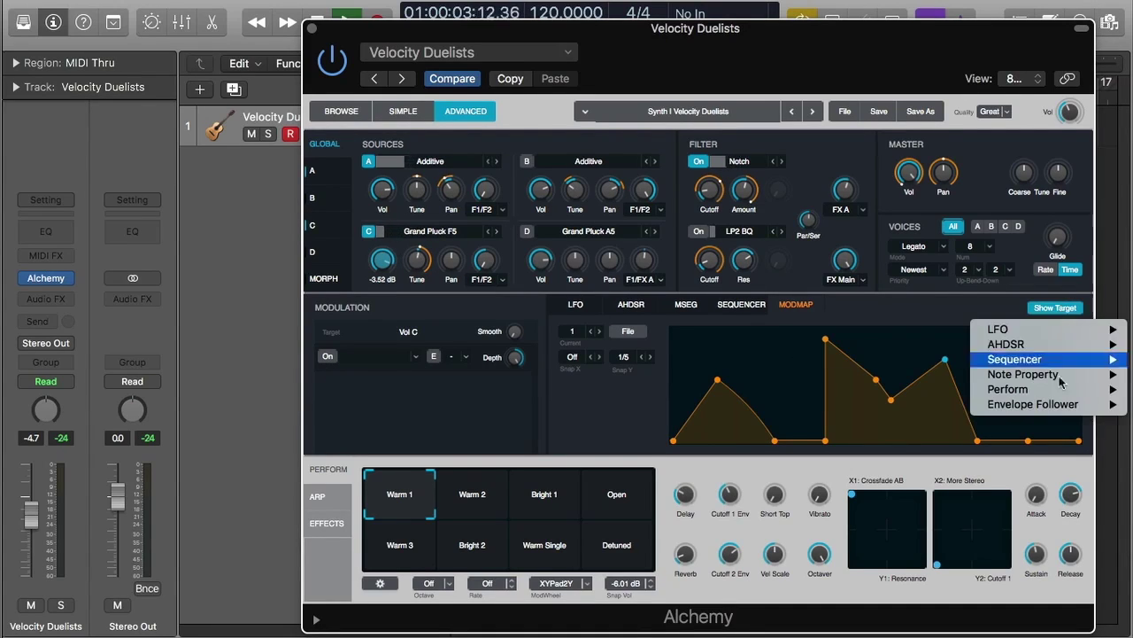
mouse_move(1058, 396)
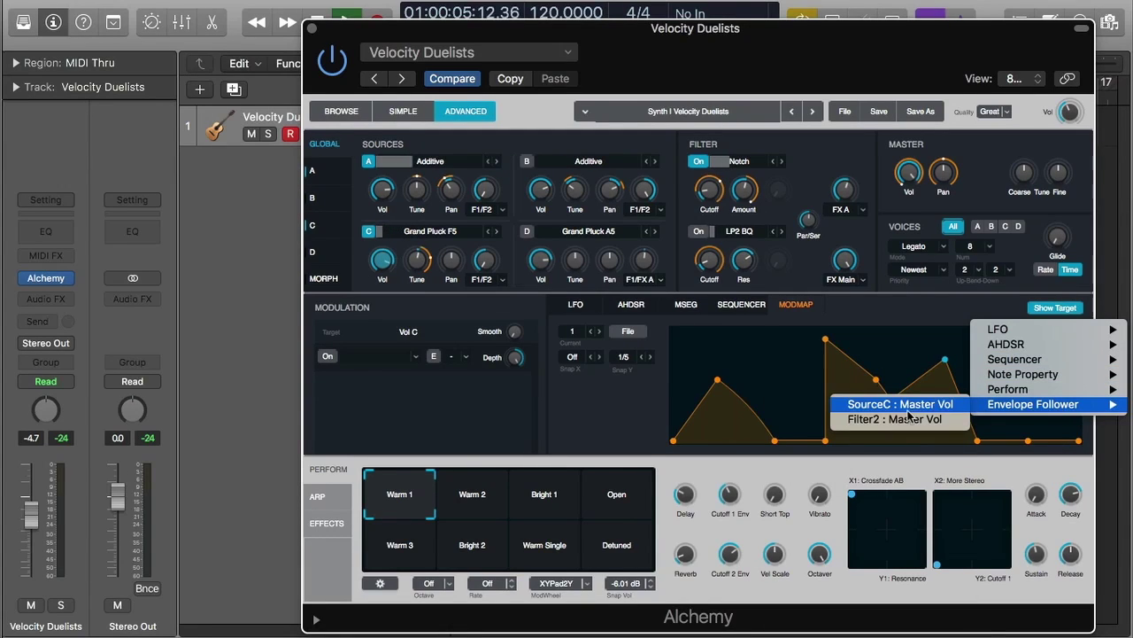
left_click(908, 411)
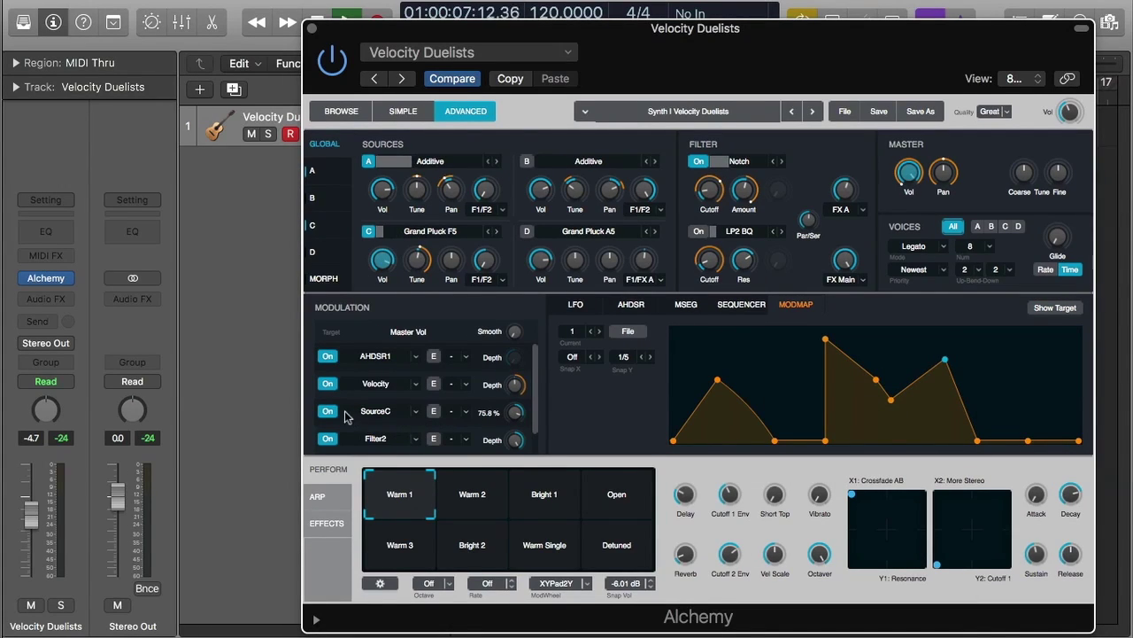
- Set the SourceC route depth to 100% and Filter2 to -34.2%, switching both routes off
left_click(342, 416)
left_click(331, 418)
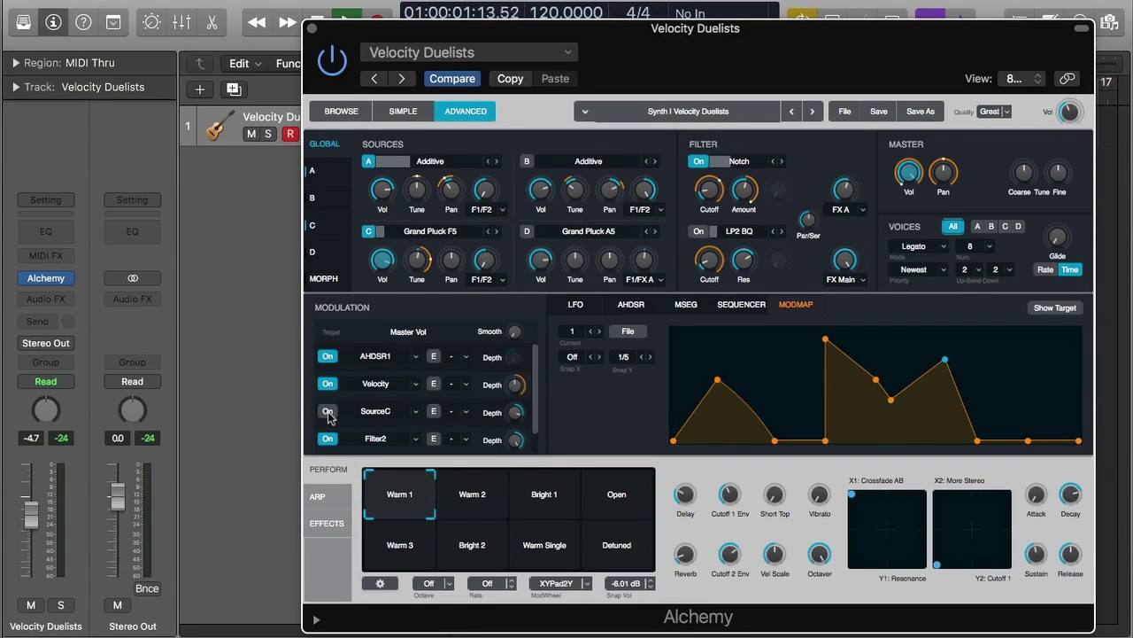
left_click(328, 439)
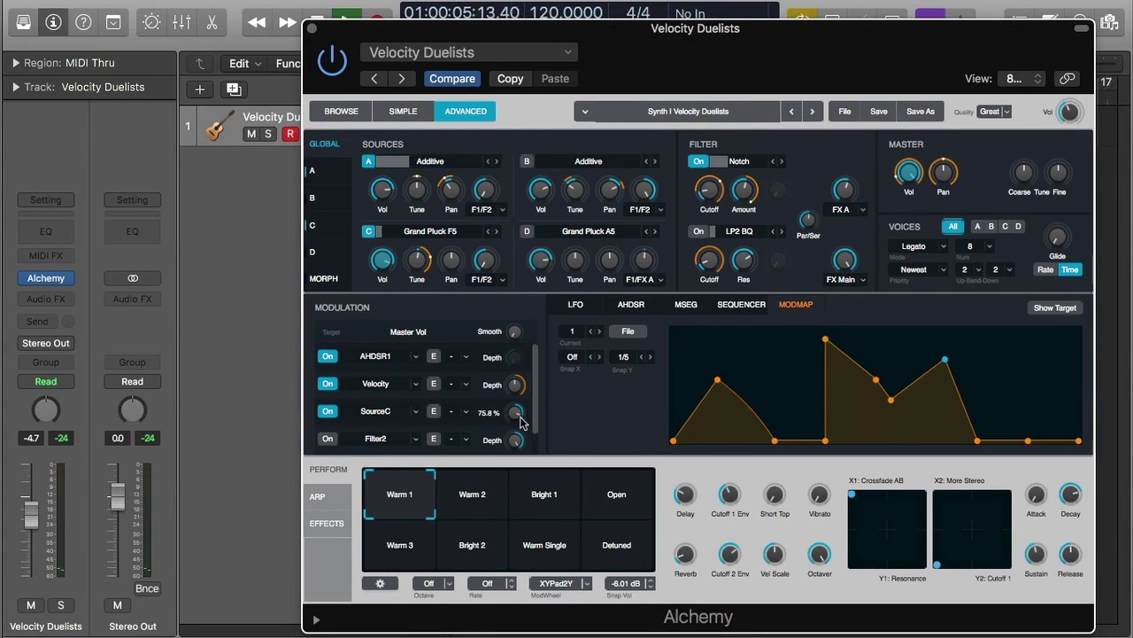
left_click_drag(521, 417, 526, 390)
left_click_drag(516, 440, 521, 539)
left_click(327, 412)
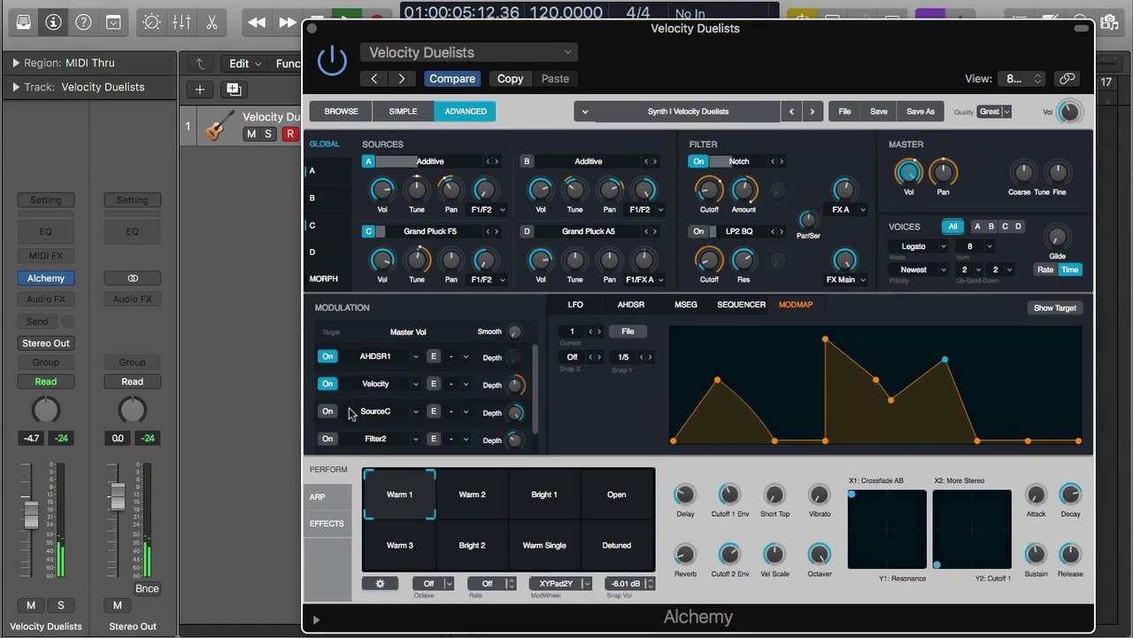
left_click(734, 305)
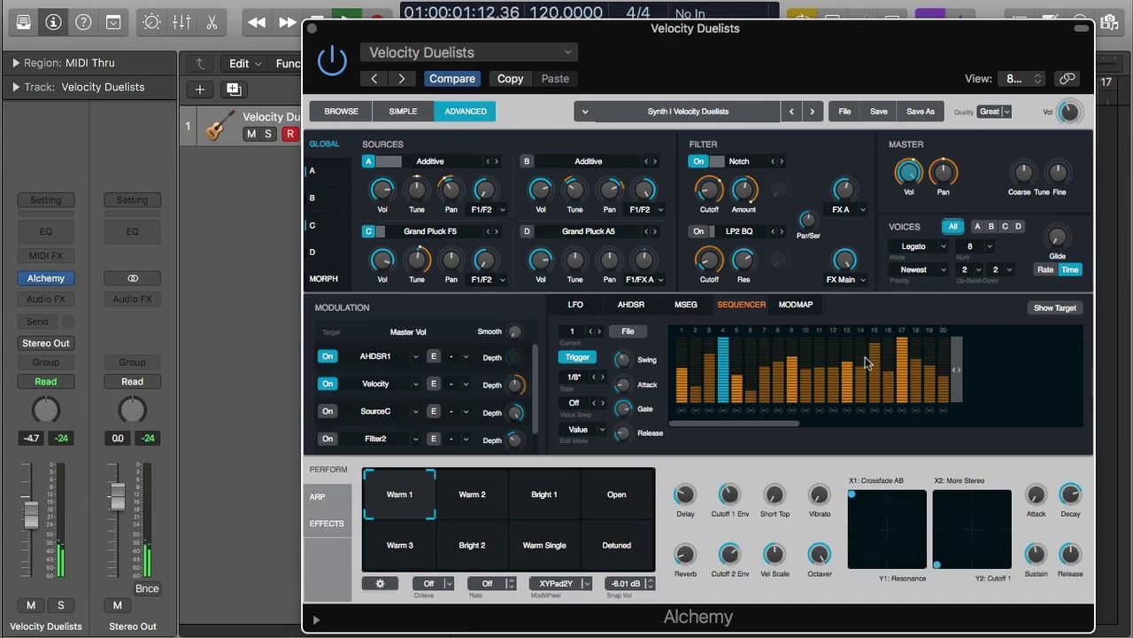
- Lower sequencer steps 12–14, then pull down the Mod Map curve's tall middle point and first peak
mouse_move(865, 363)
left_mouse_down()
mouse_move(871, 387)
mouse_move(832, 385)
mouse_move(843, 350)
mouse_move(828, 377)
left_mouse_up()
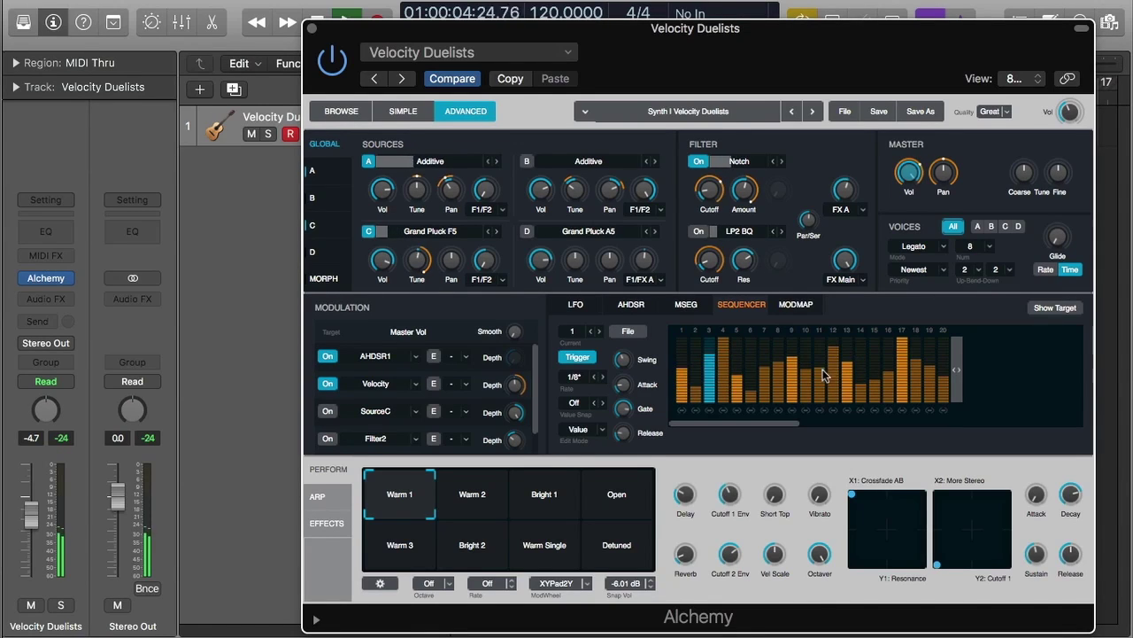
left_click(794, 307)
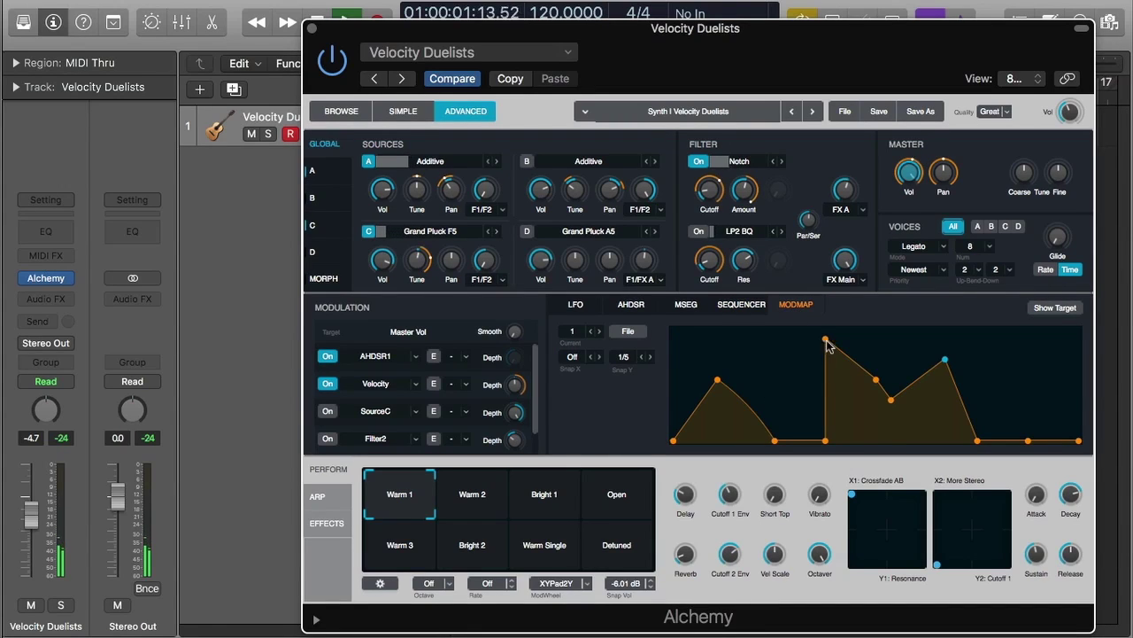
left_click_drag(828, 346, 826, 400)
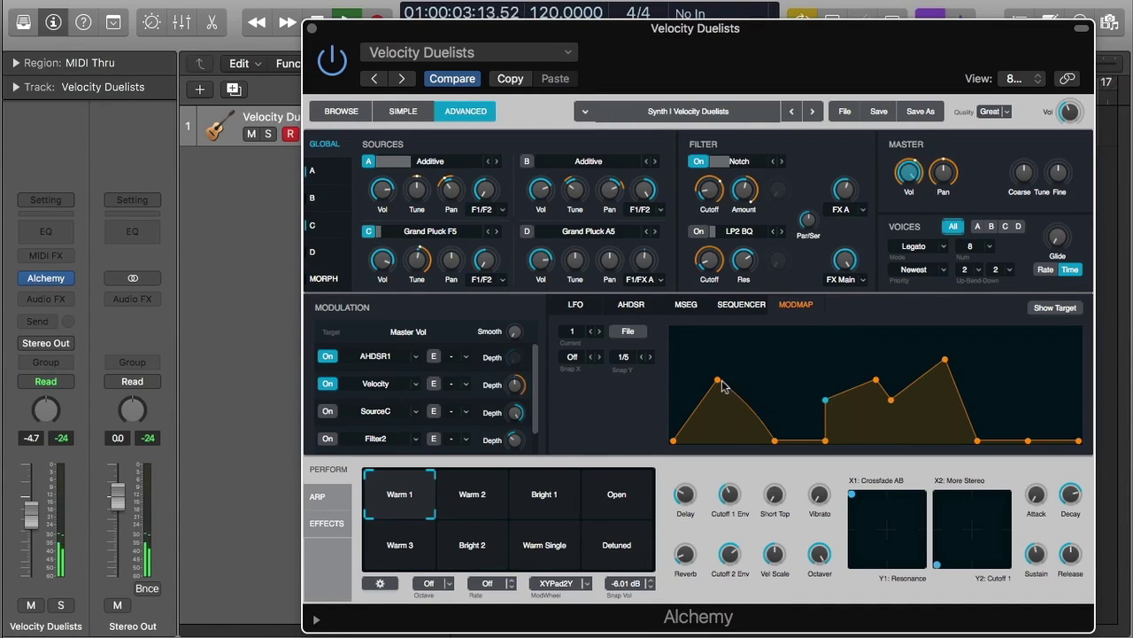
left_click_drag(719, 381, 683, 418)
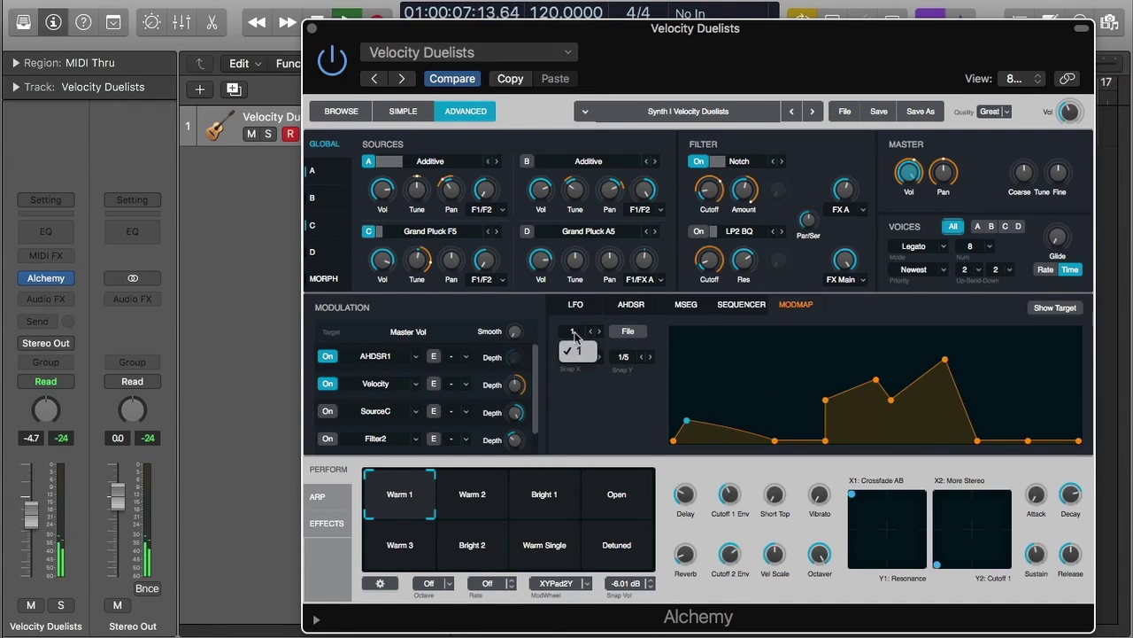
- Browse the target list and Source B volume's modulation options without making changes
left_click(1063, 309)
left_click(980, 311)
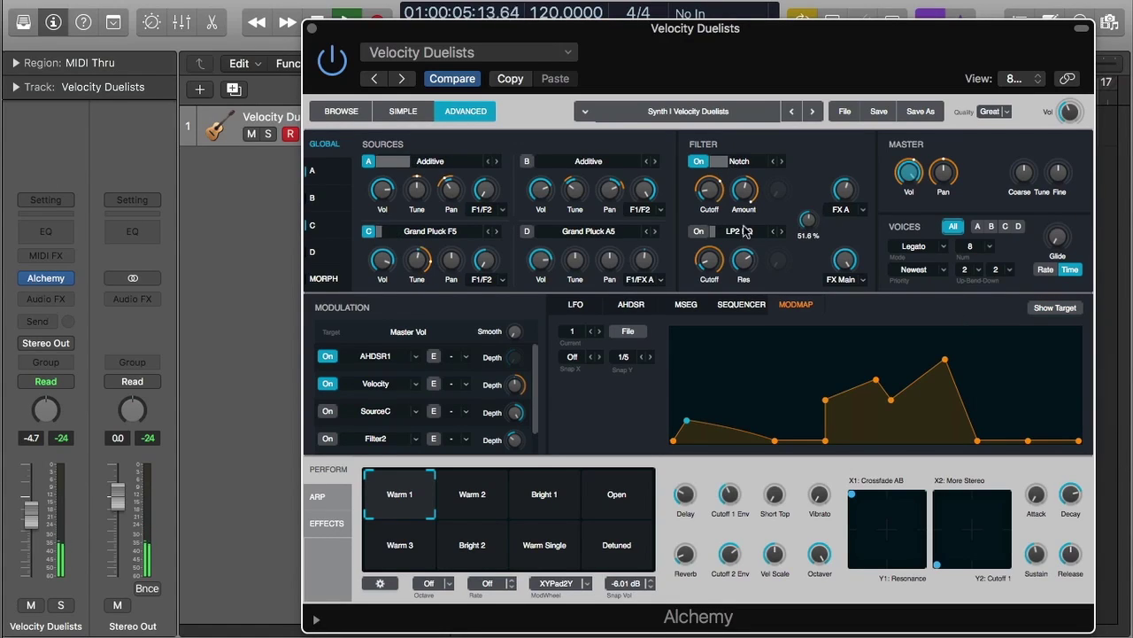
right_click(543, 196)
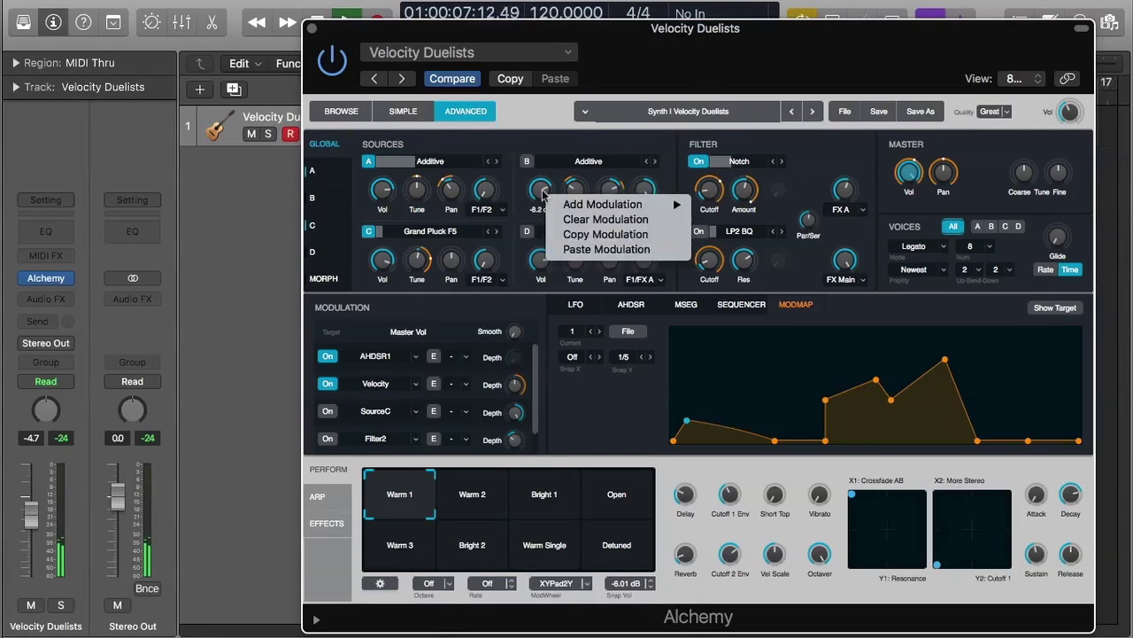
mouse_move(553, 209)
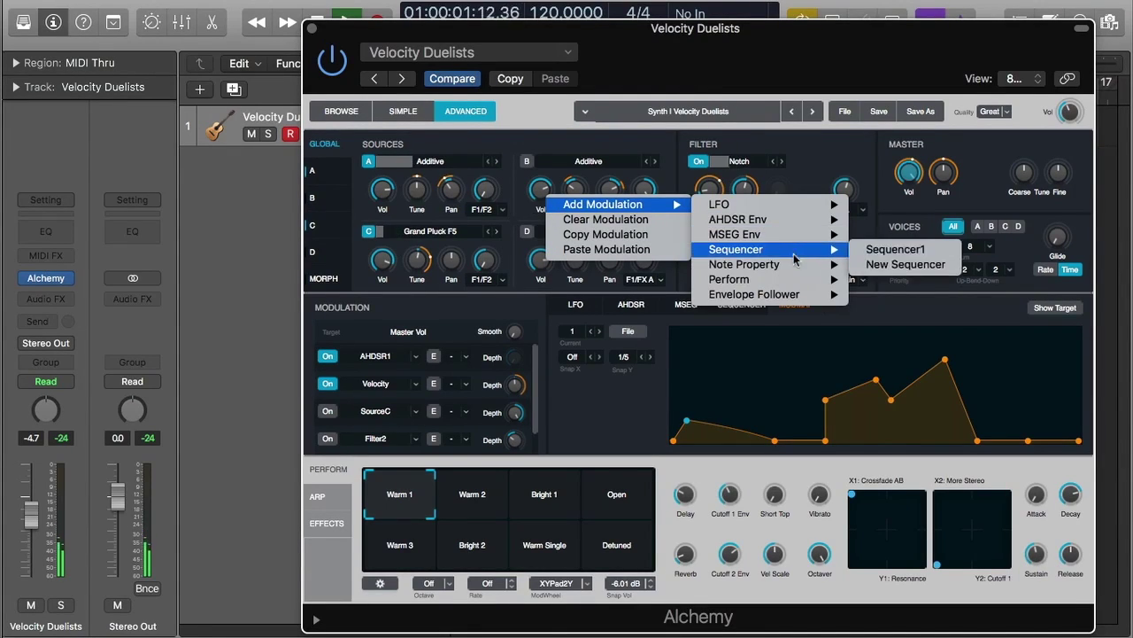
mouse_move(794, 262)
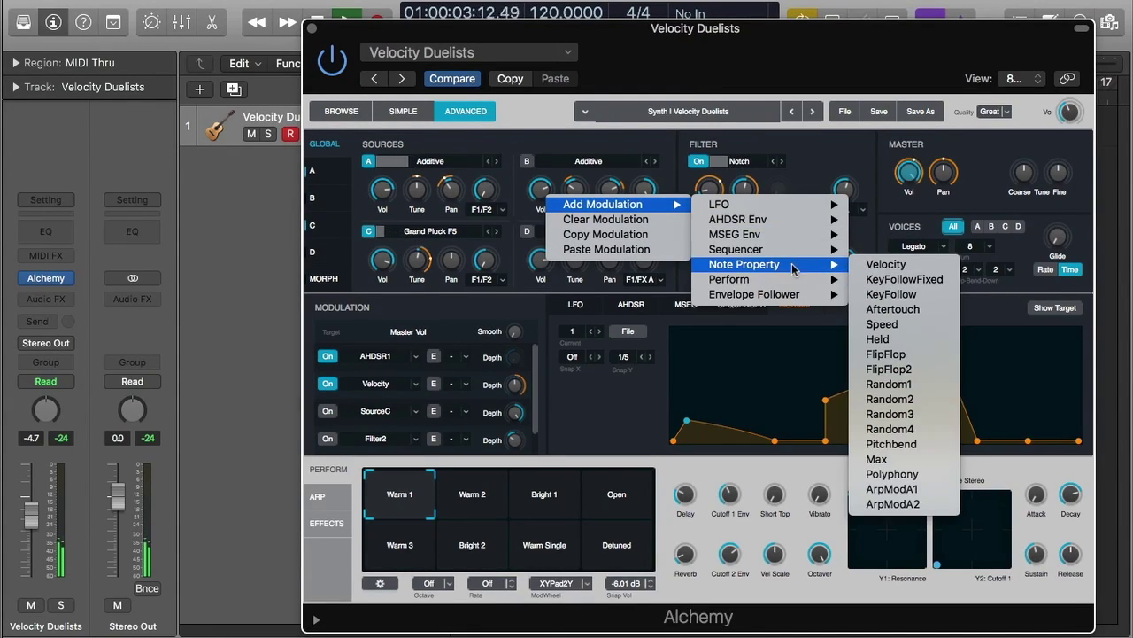
mouse_move(786, 294)
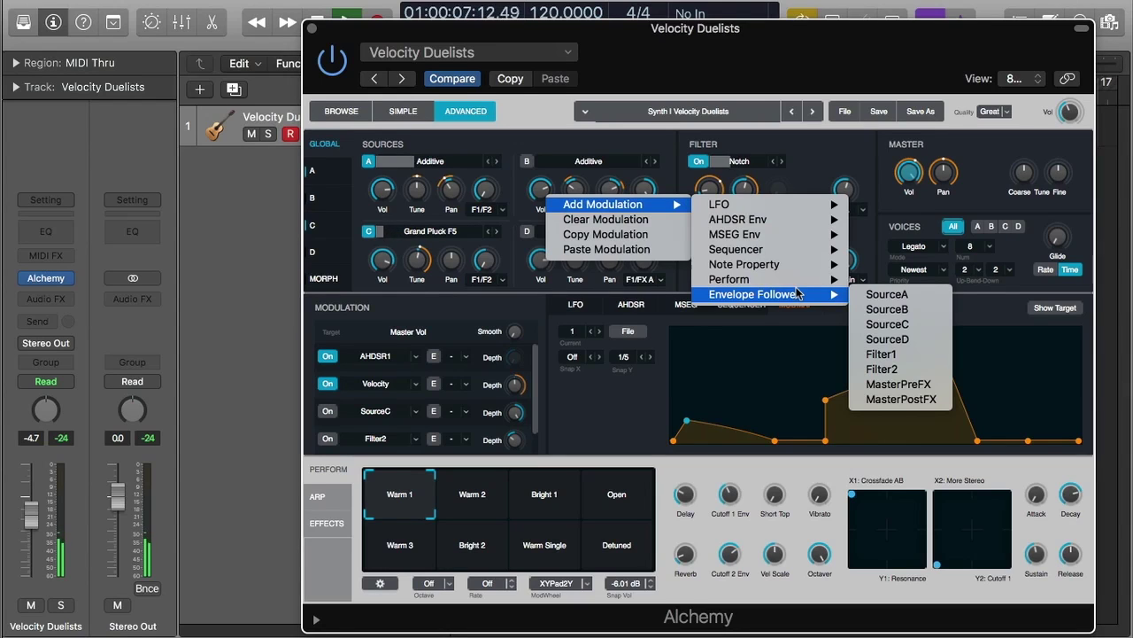
left_click(581, 399)
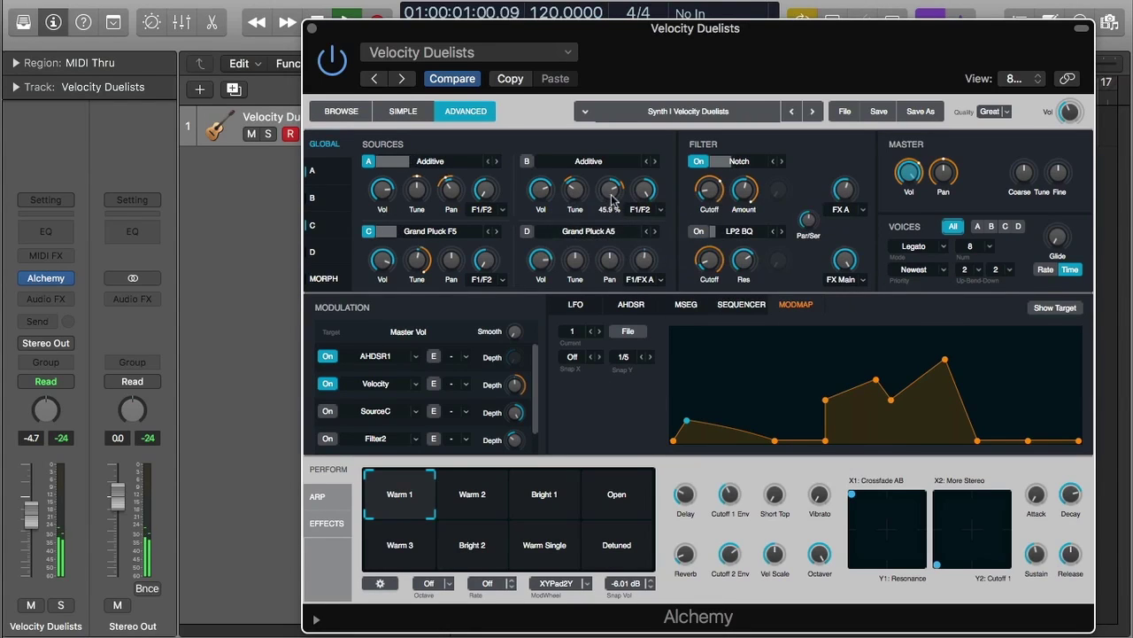
right_click(546, 190)
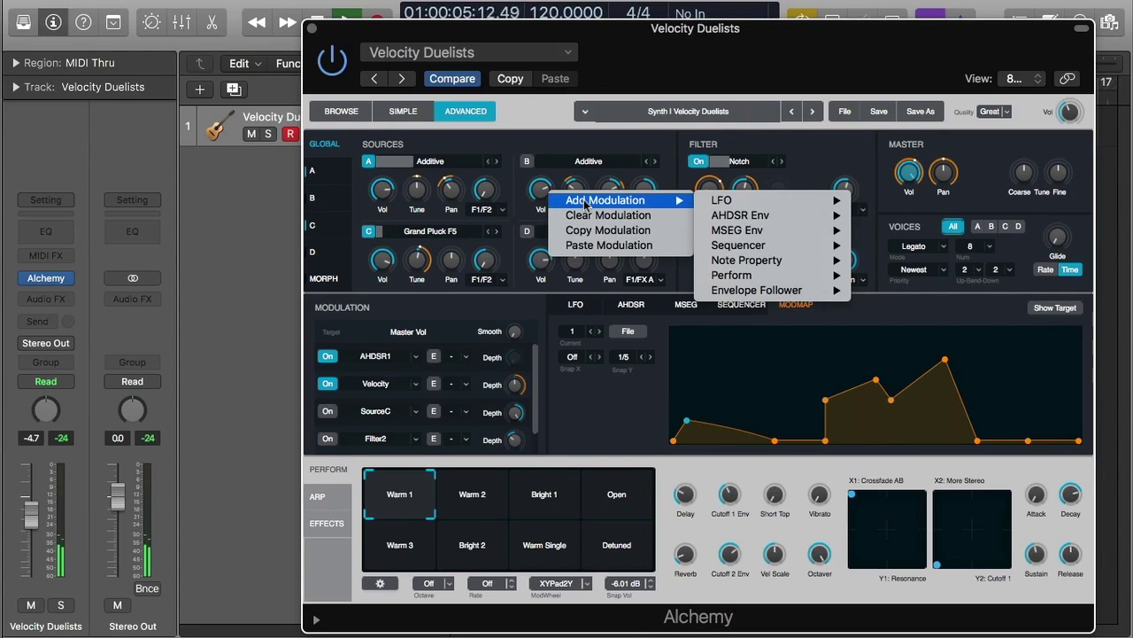
left_click(531, 210)
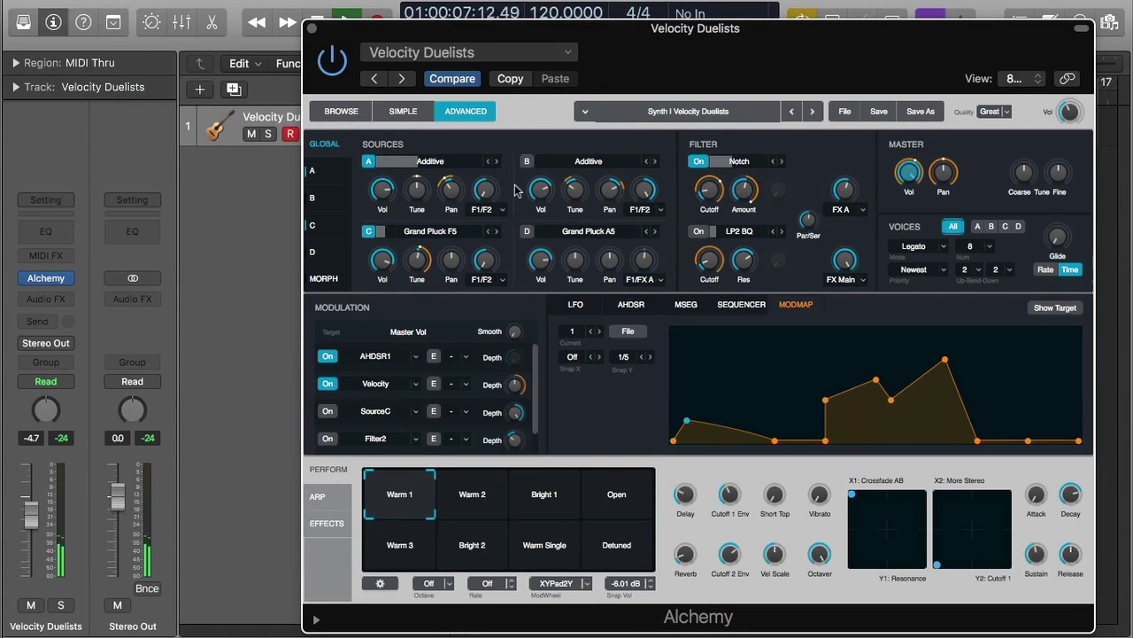
- Make Source B's volume the modulation target and lower it to about -14 dB
left_click(540, 196)
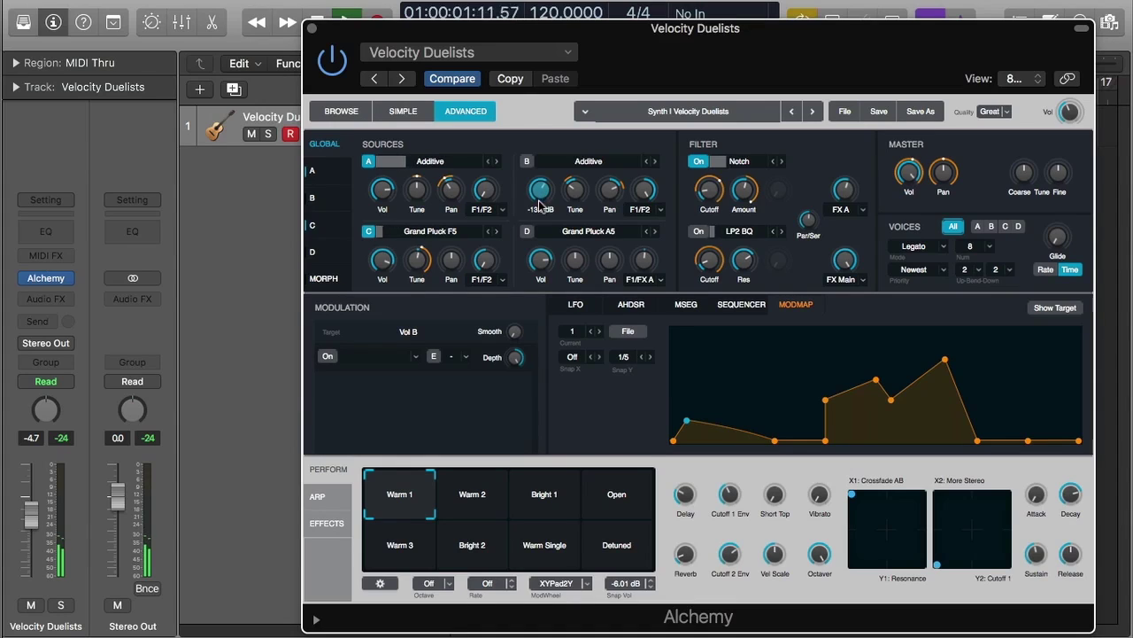
left_click_drag(539, 203, 542, 208)
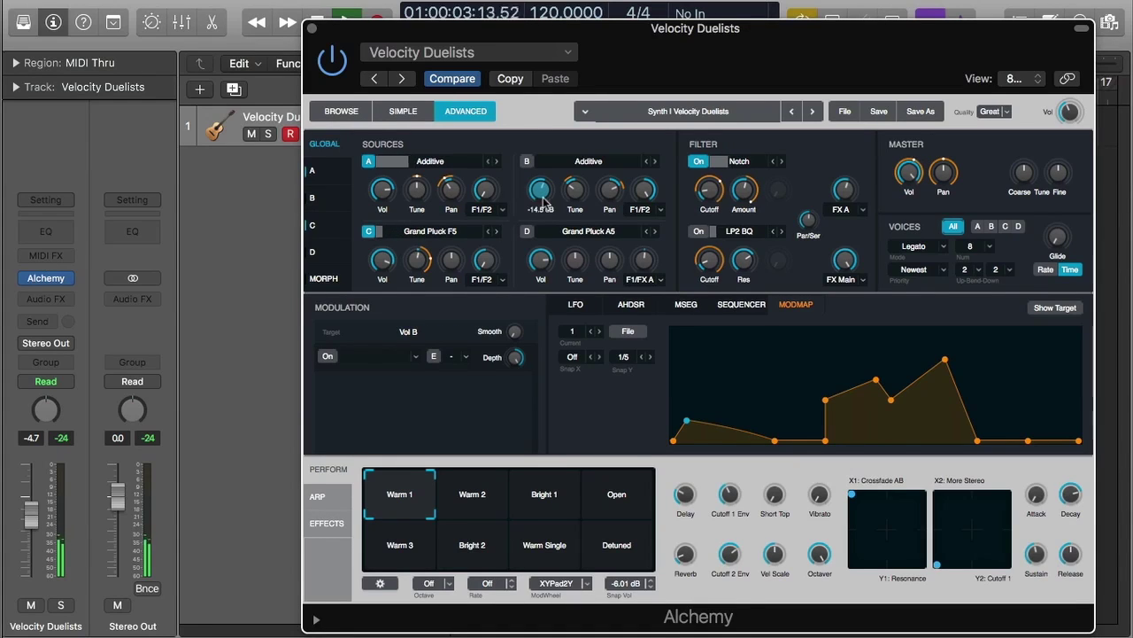
left_click(380, 361)
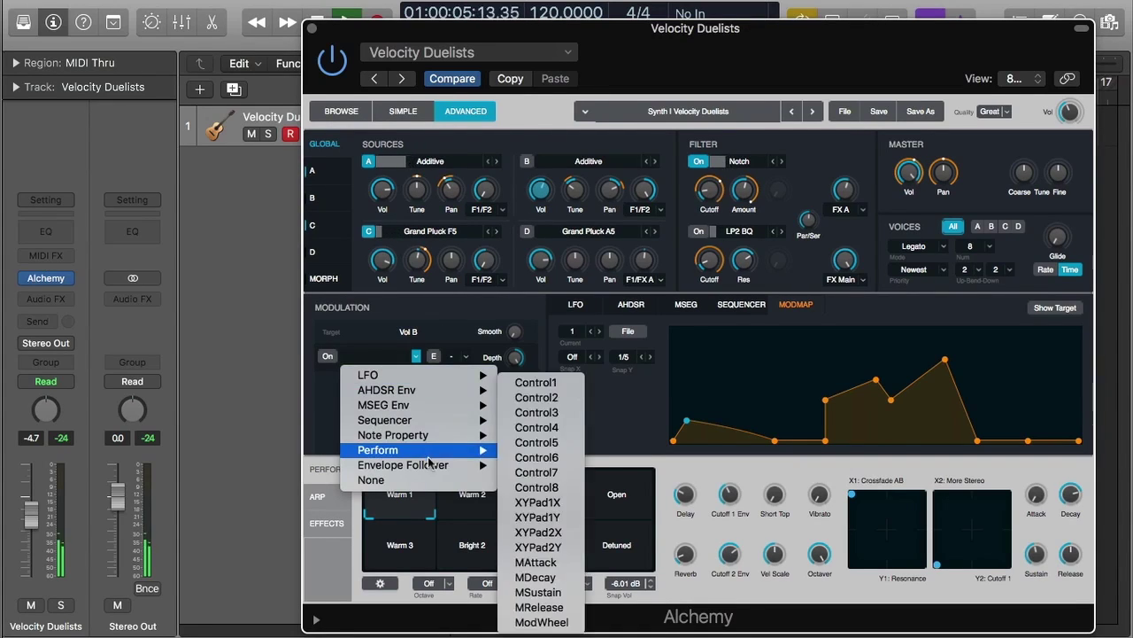
mouse_move(428, 467)
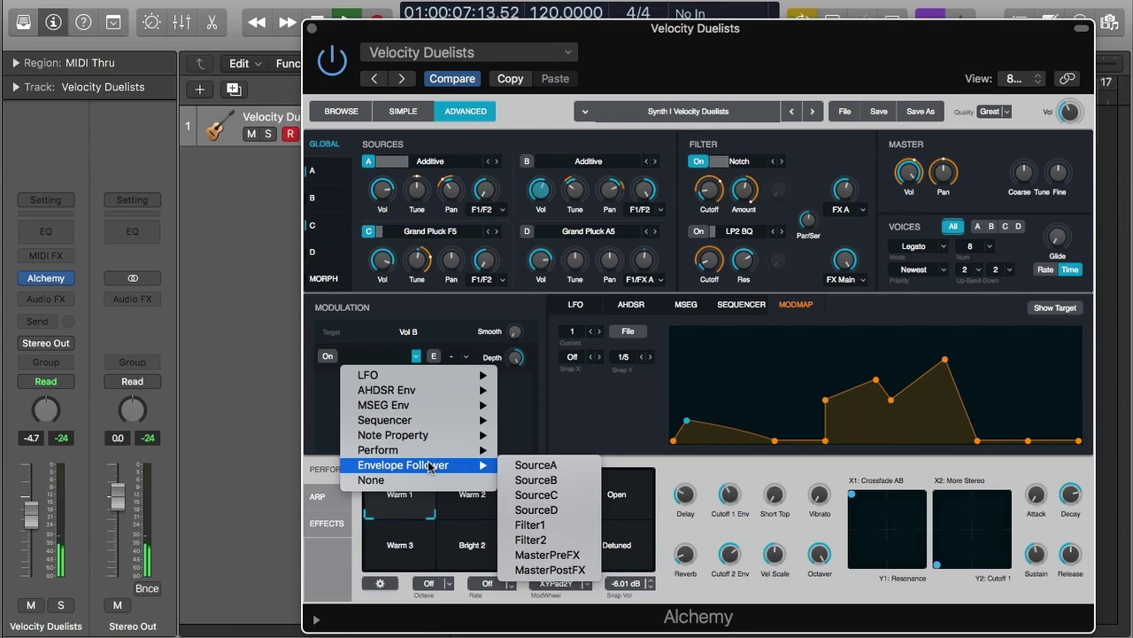
left_click(572, 427)
left_click(574, 332)
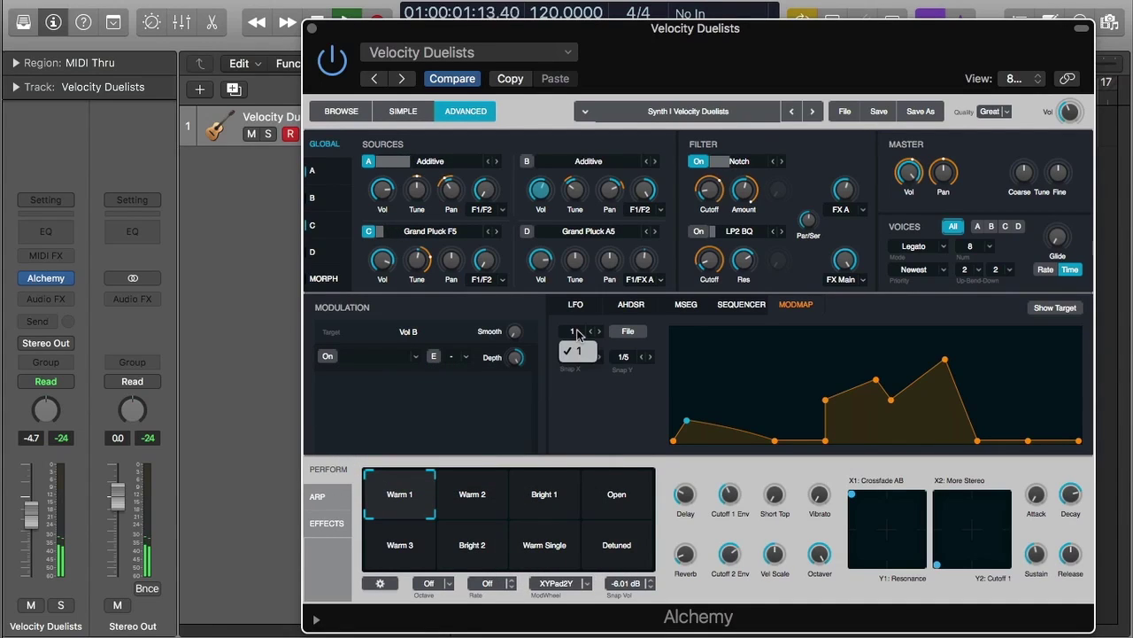
left_click(714, 316)
- Route the Held note property to Source B's volume in the first modulation slot
left_click(370, 358)
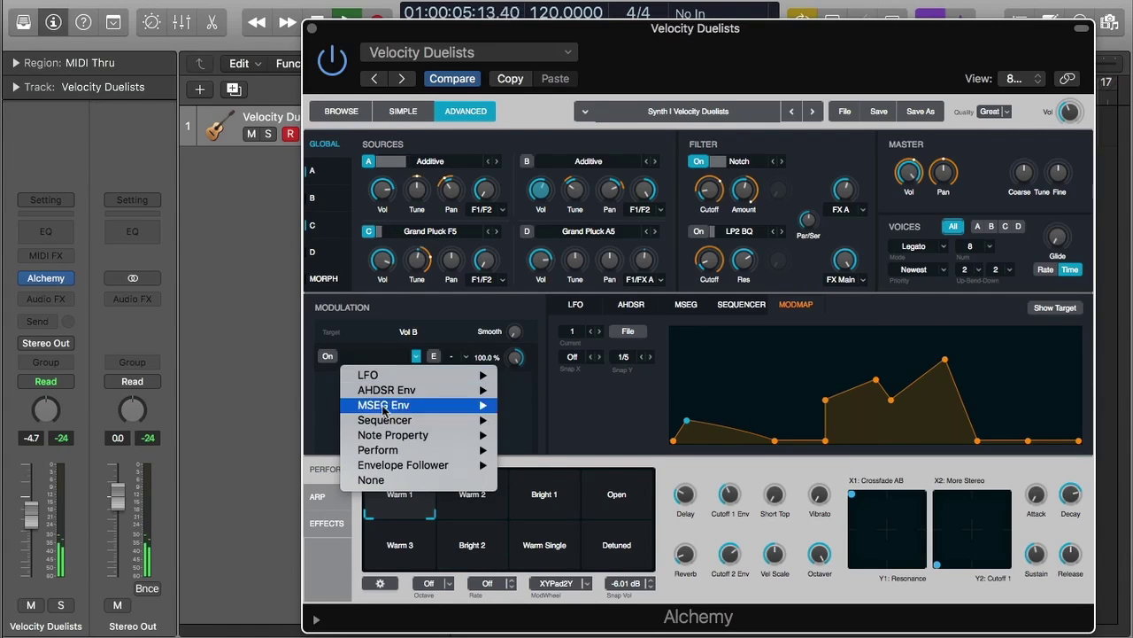
mouse_move(443, 435)
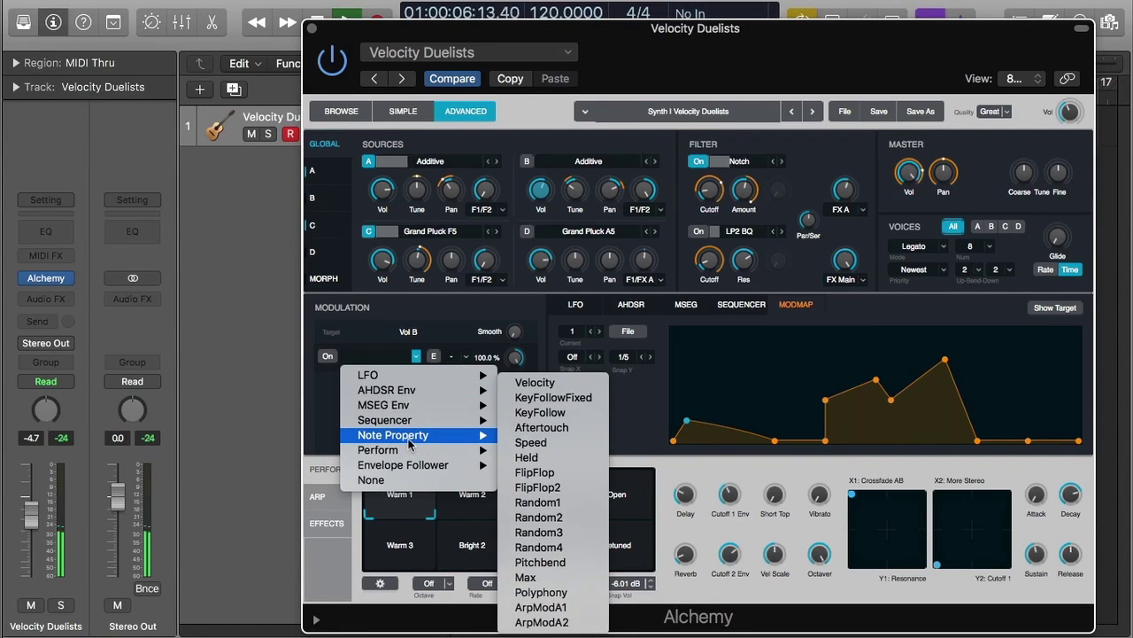
left_click(570, 458)
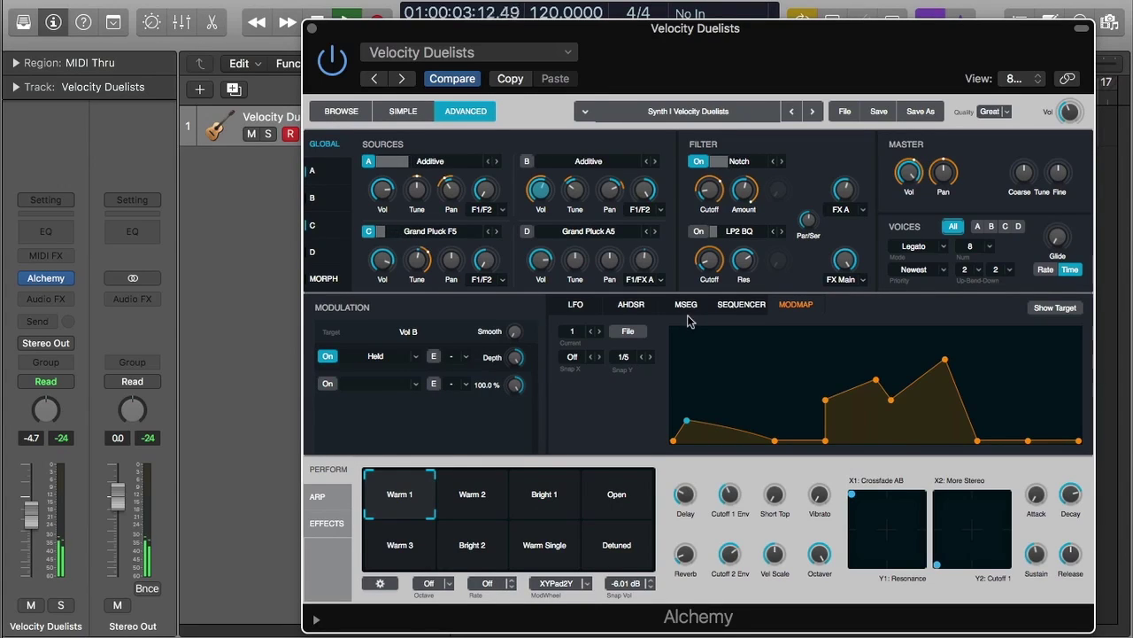
left_click(388, 384)
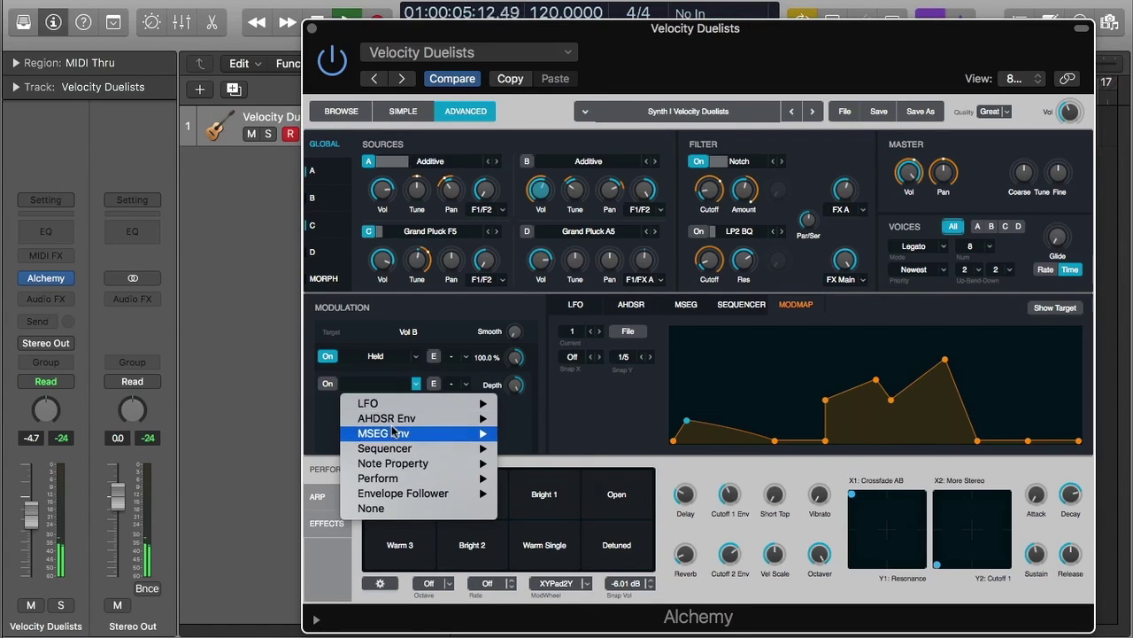
mouse_move(393, 421)
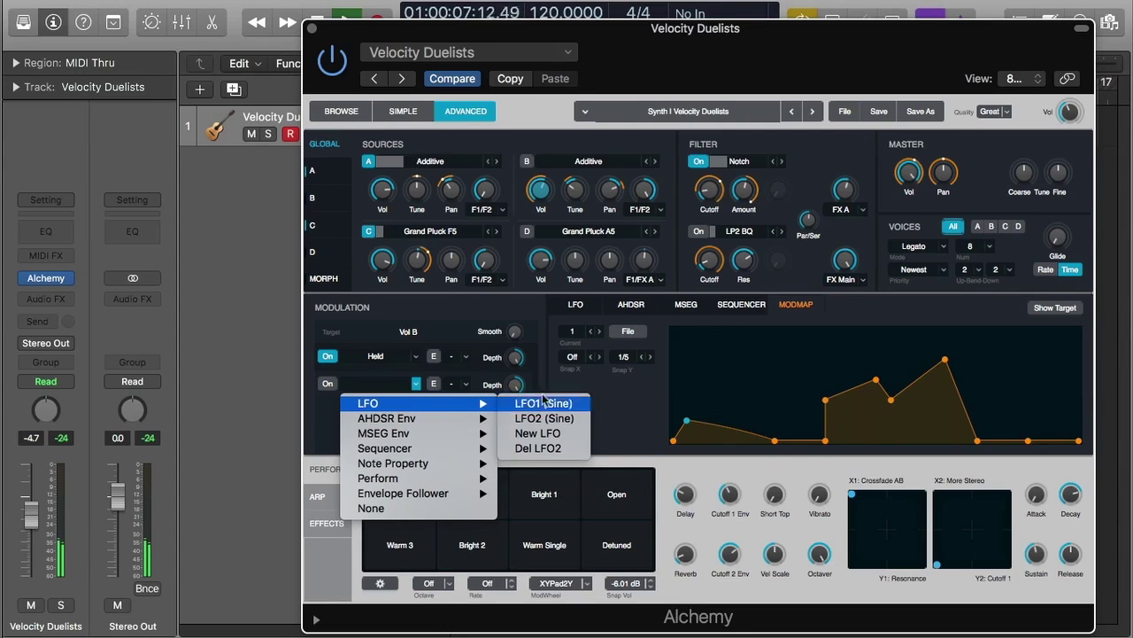
mouse_move(412, 498)
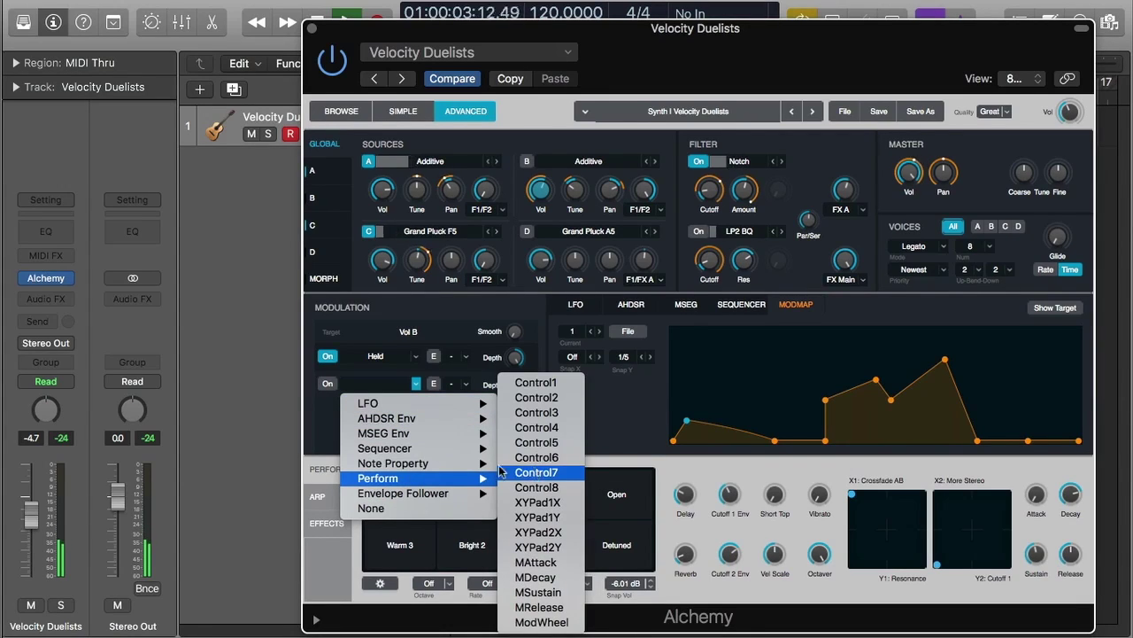
mouse_move(464, 470)
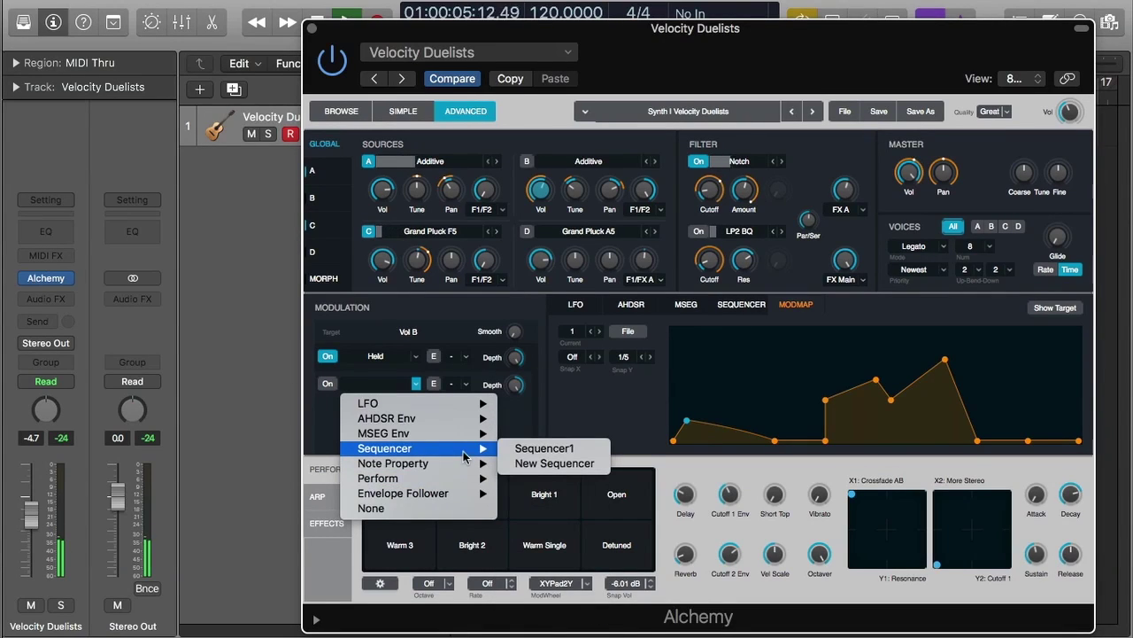
left_click(524, 464)
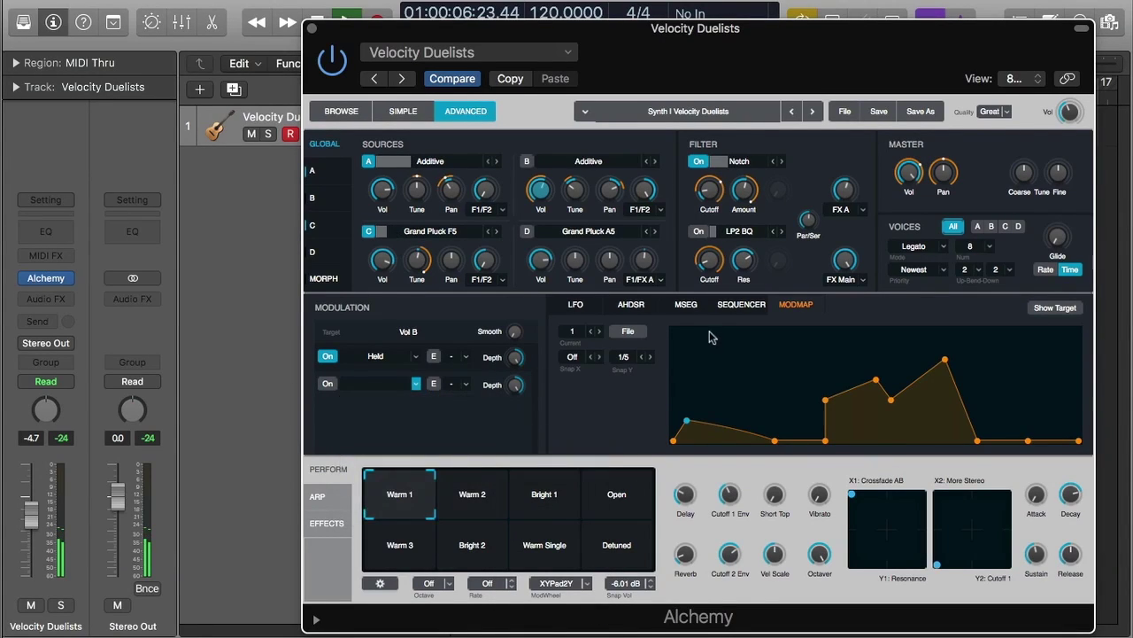
left_click(738, 305)
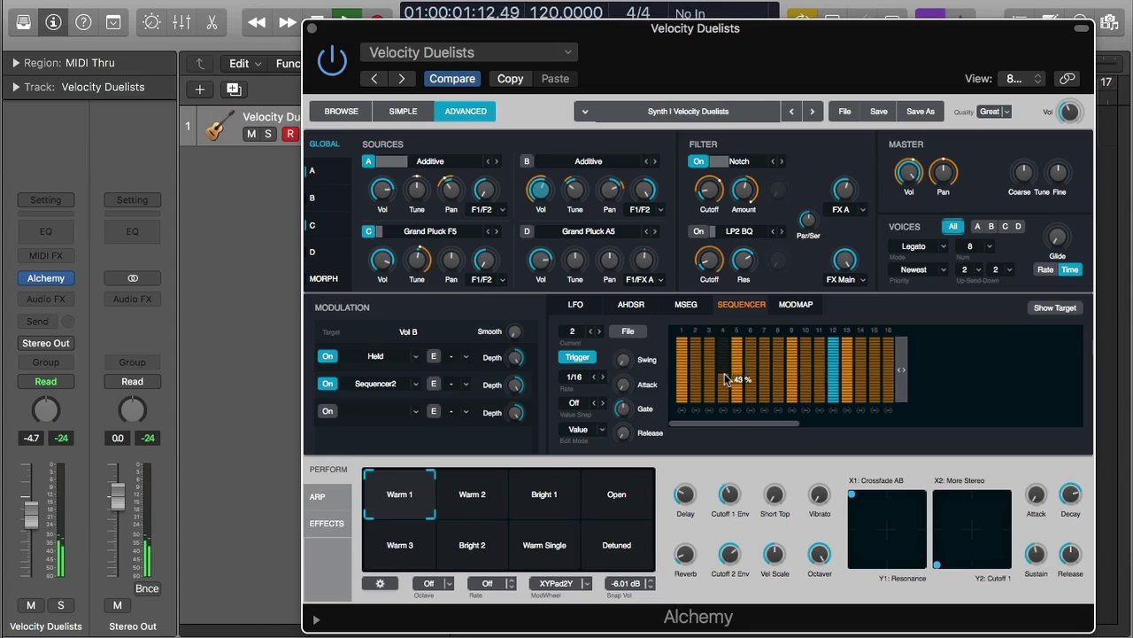
- Lower several Sequencer2 step levels and raise its attack to about 59%, leaving value snap off
mouse_move(729, 379)
left_mouse_down()
mouse_move(688, 357)
mouse_move(783, 367)
mouse_move(860, 342)
mouse_move(861, 376)
mouse_move(893, 385)
left_mouse_up()
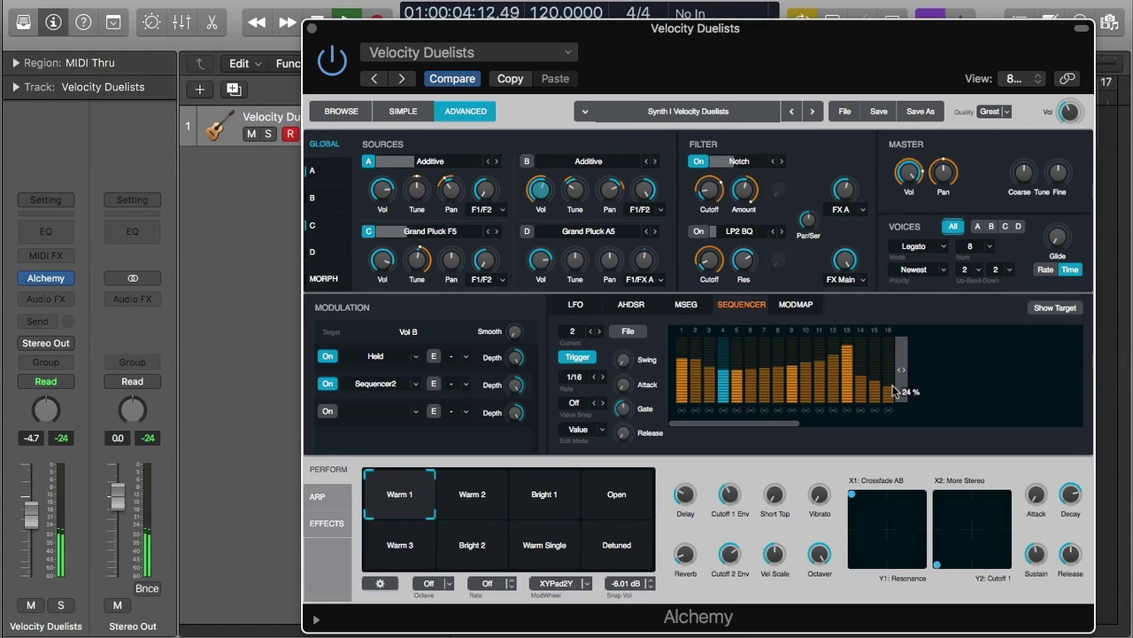
left_click(584, 379)
left_click(622, 359)
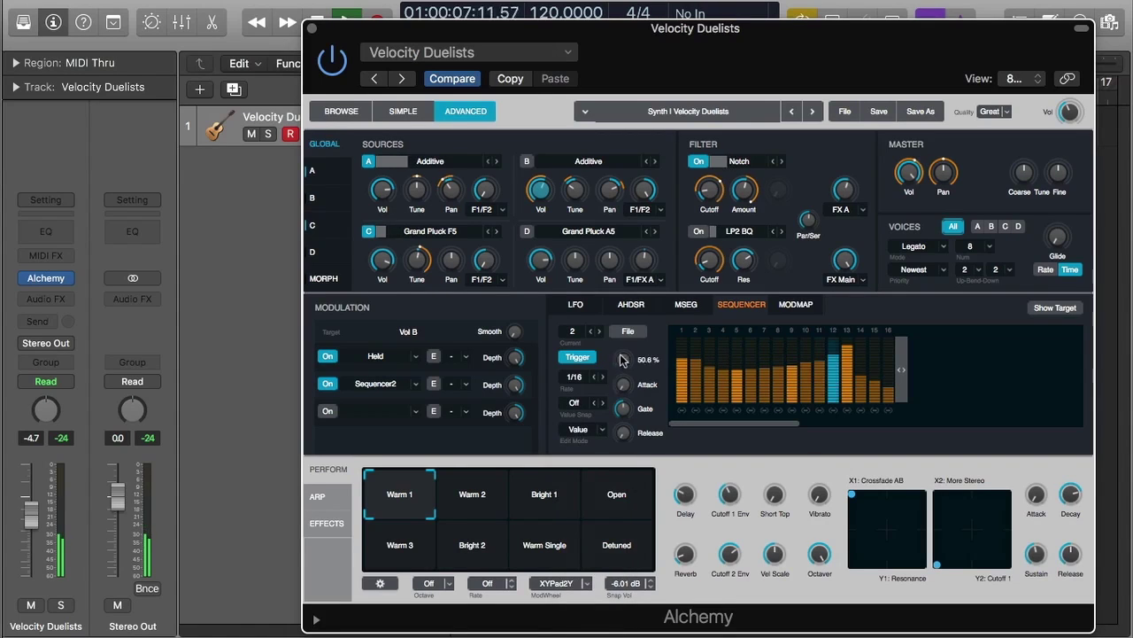
left_click_drag(622, 383, 634, 285)
left_click(575, 403)
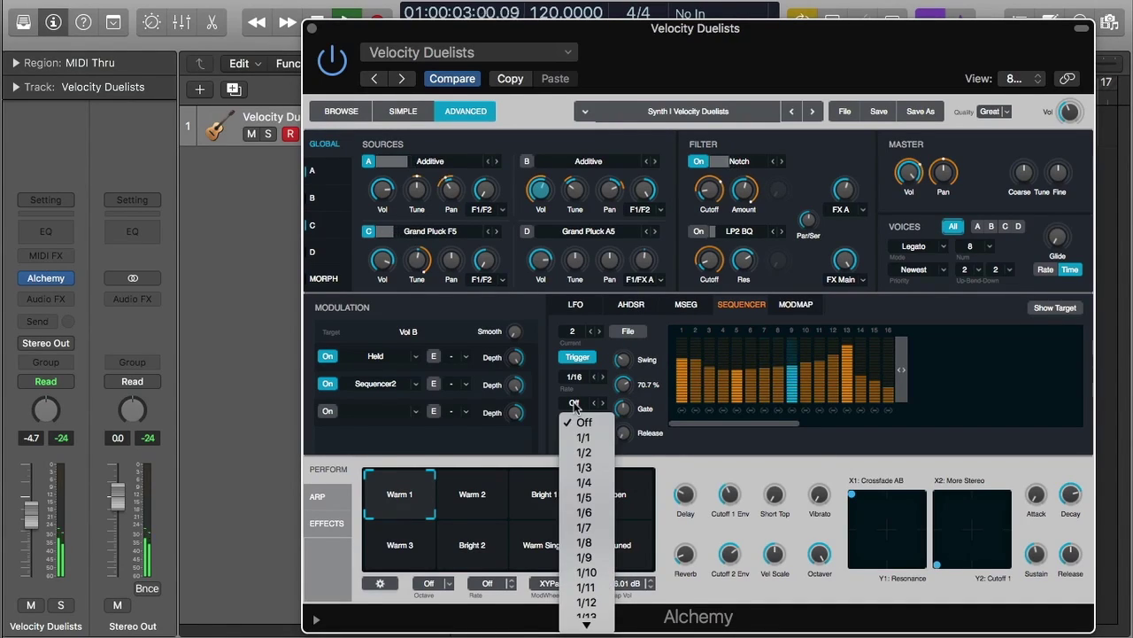
left_click(645, 431)
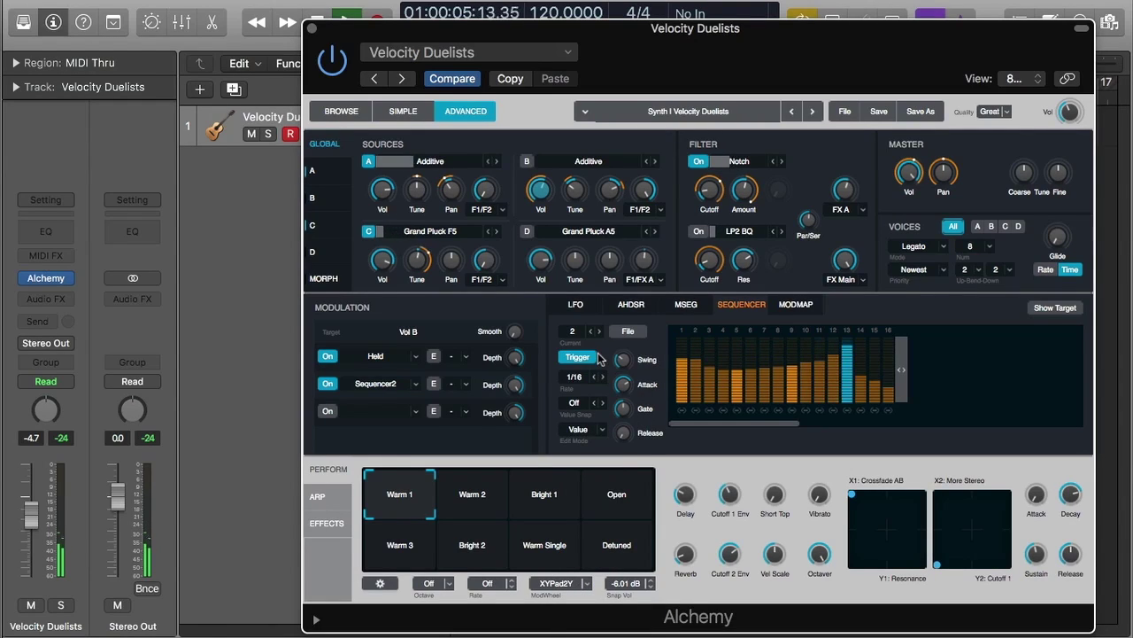
- Modulate Source C's volume with the AHDSR2 envelope
left_click(540, 259)
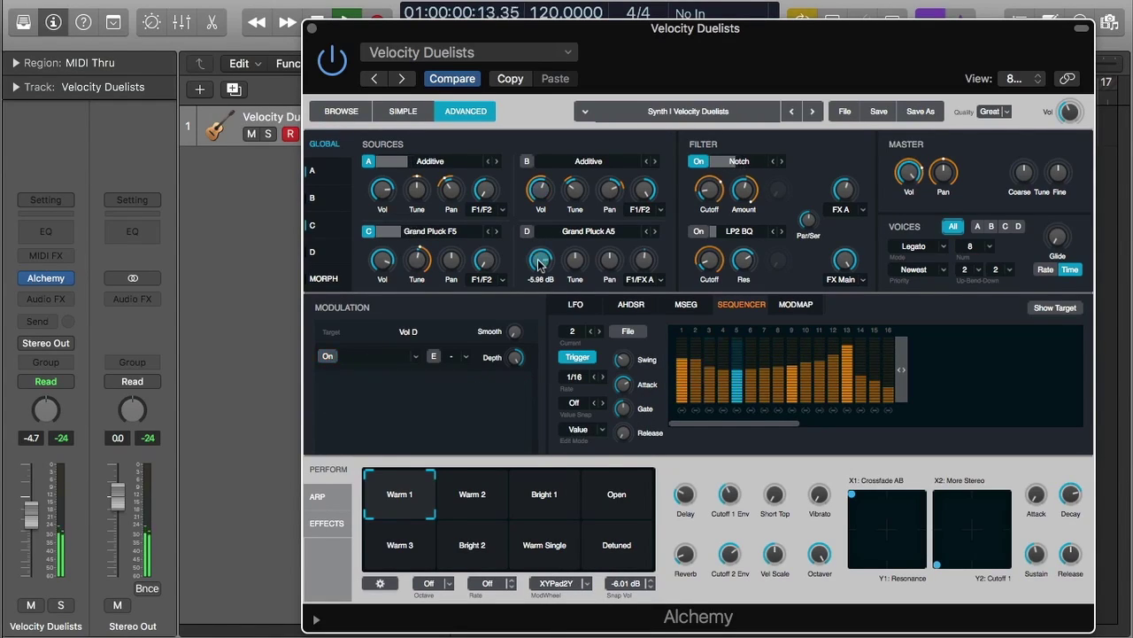
left_click(383, 267)
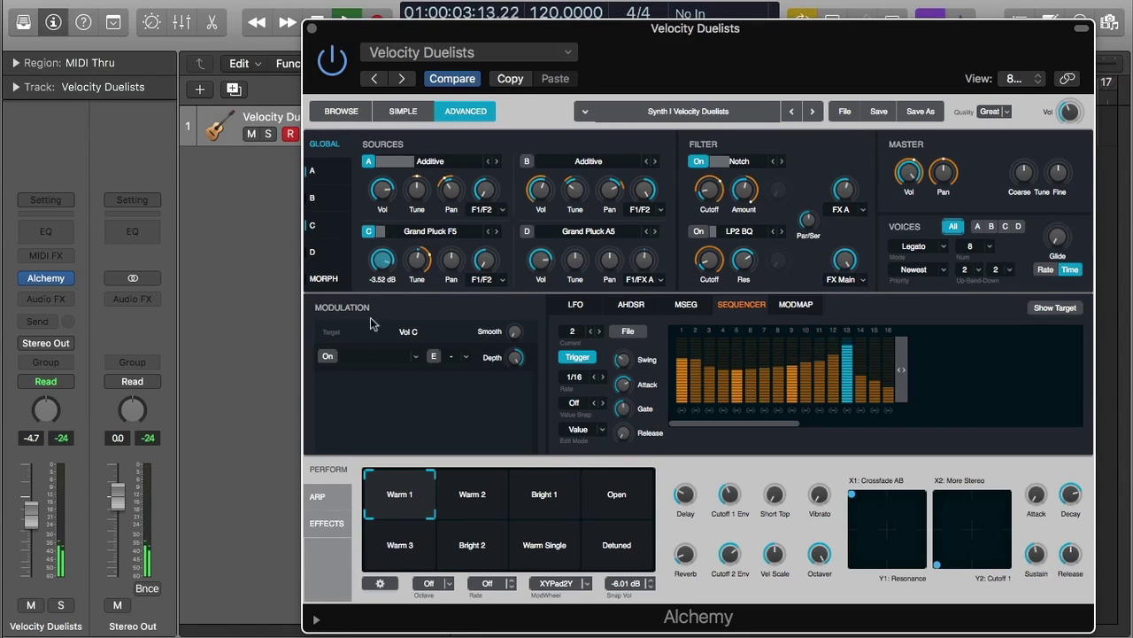
left_click(368, 361)
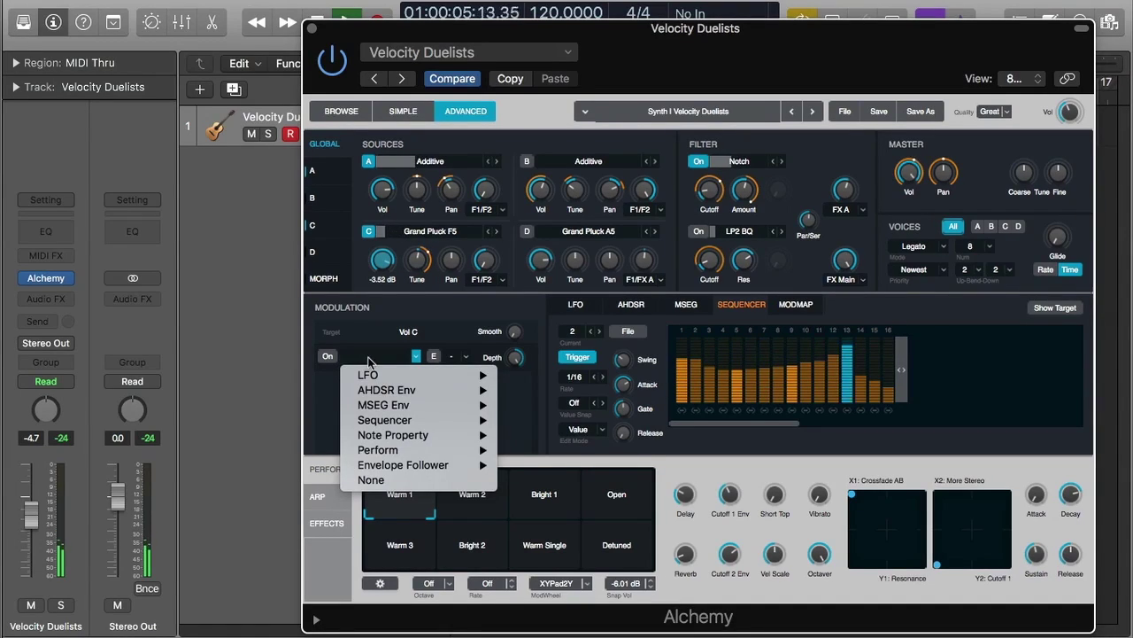
mouse_move(416, 390)
left_click(535, 405)
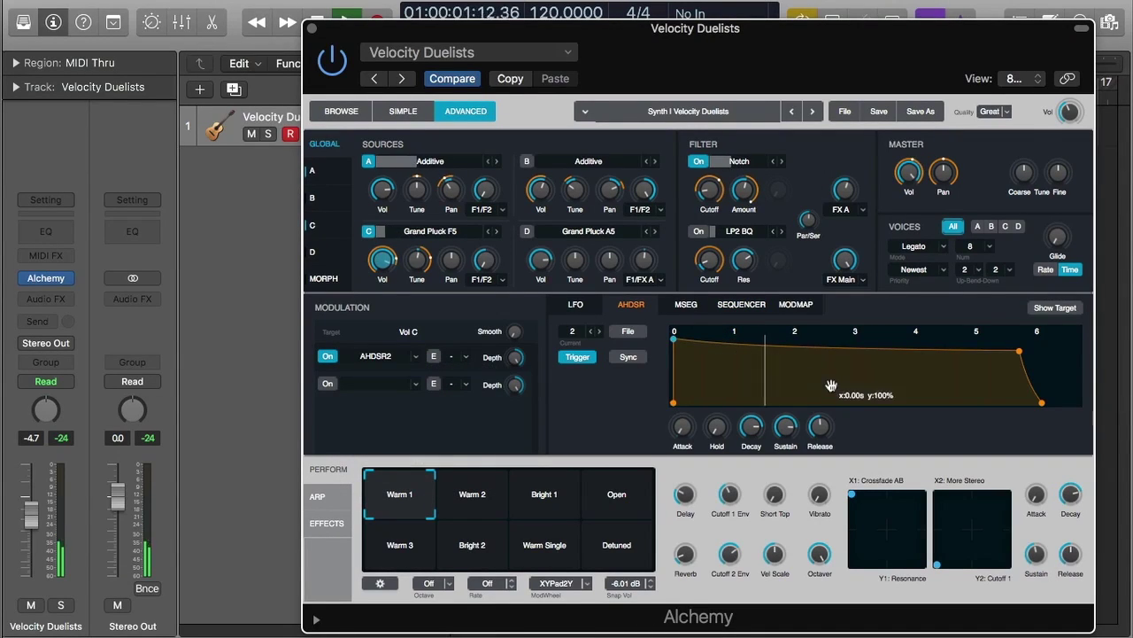
- Give AHDSR2 a 3.5 s attack and a 0.15 s hold after the peak
left_click_drag(676, 345, 755, 371)
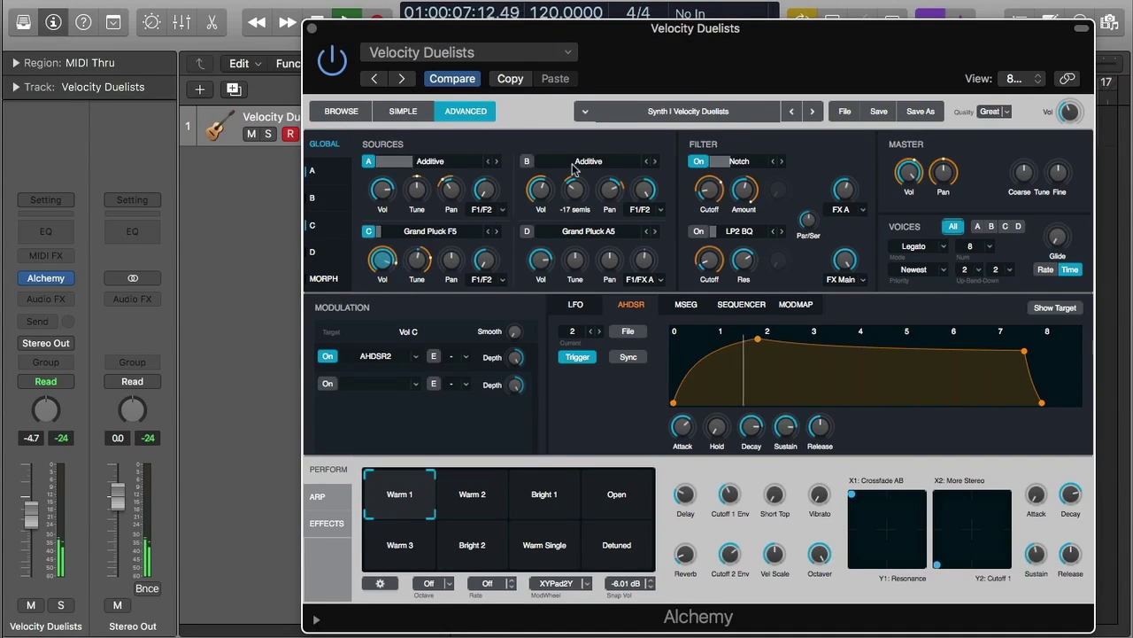
left_click_drag(717, 427, 695, 344)
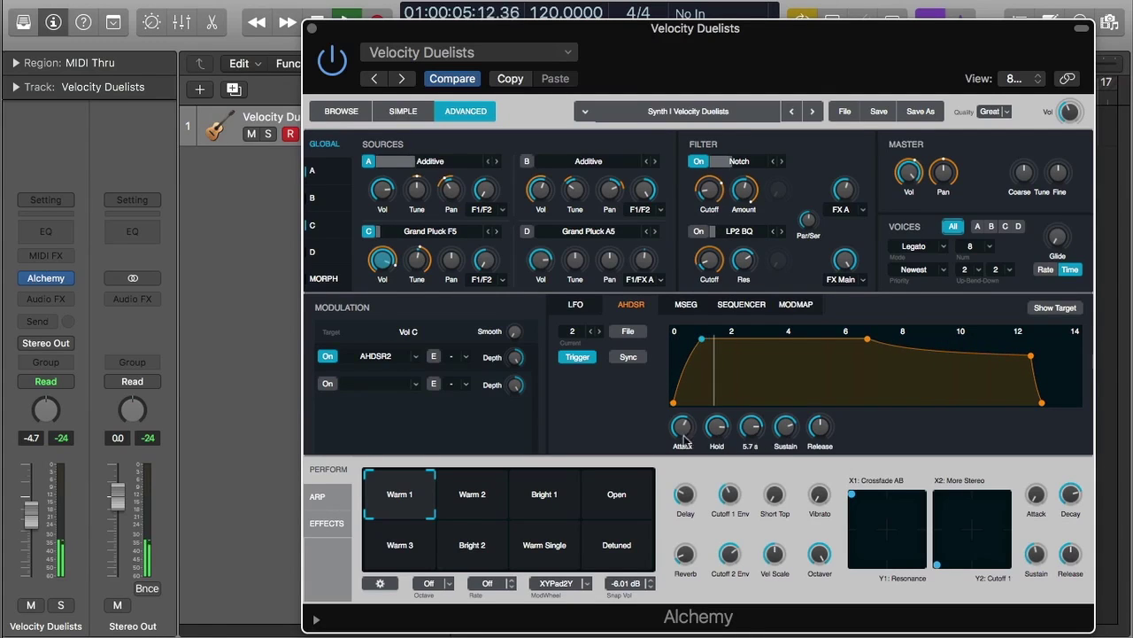
left_click_drag(684, 440, 689, 406)
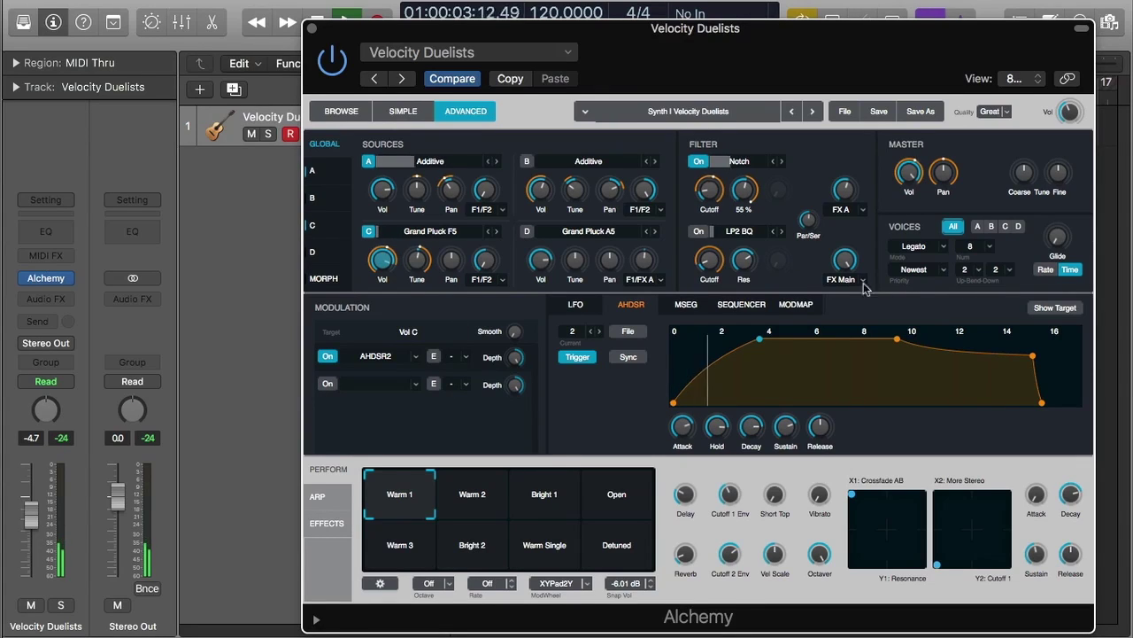
- Add a tall new peak node near the start of the ModMap 1 curve, then stop playback
left_click(577, 305)
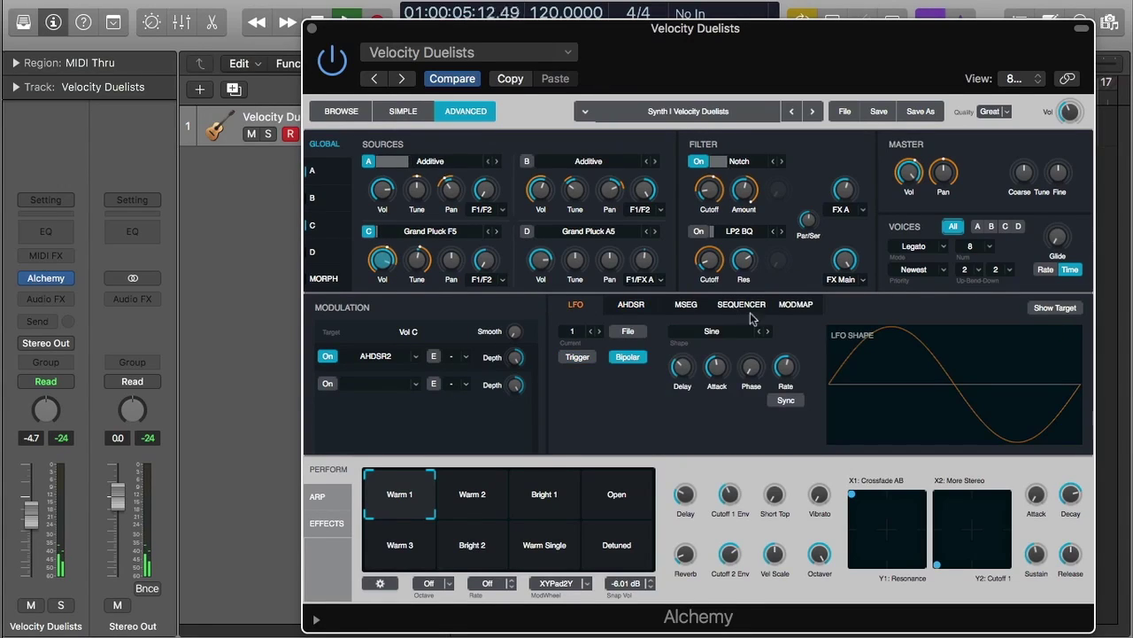
left_click(796, 306)
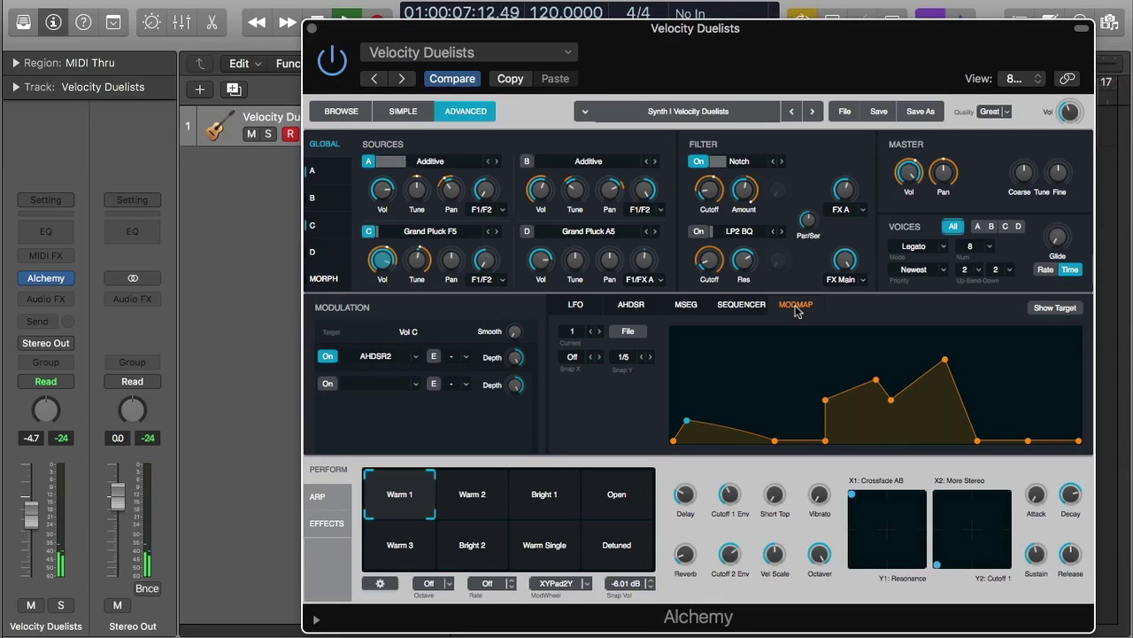
left_click(720, 361)
left_click(1045, 310)
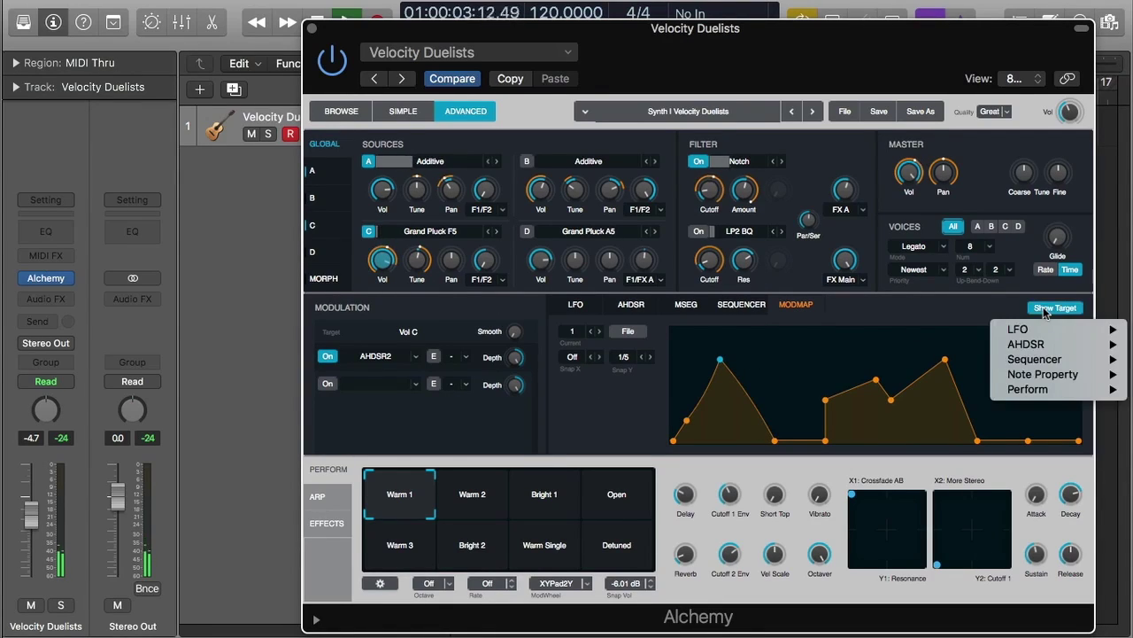
left_click(516, 356)
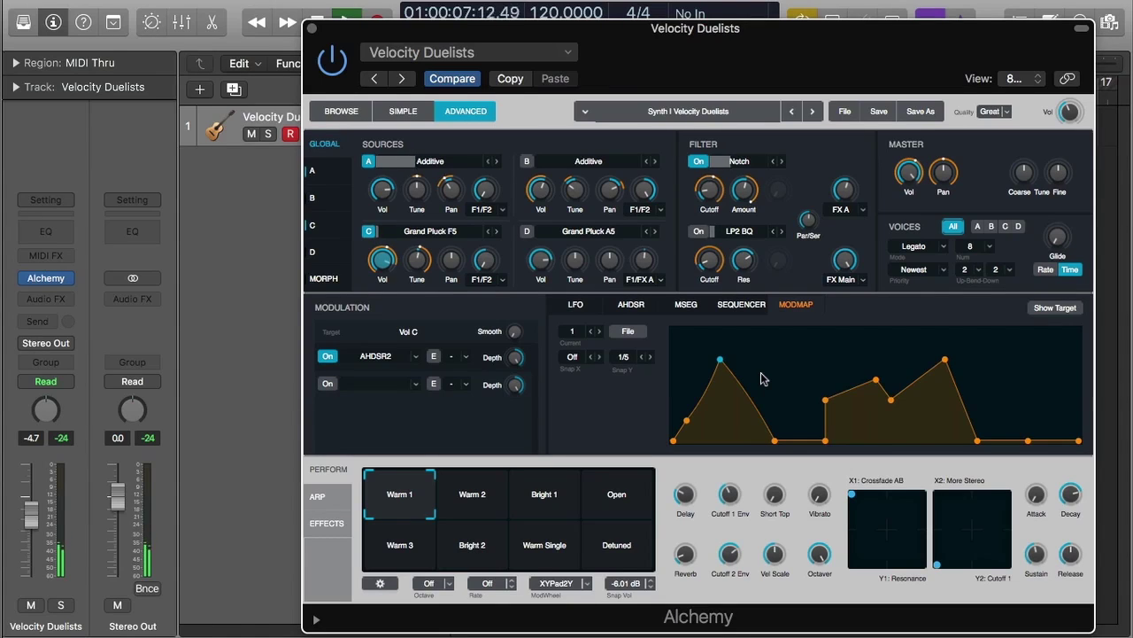
key("space")
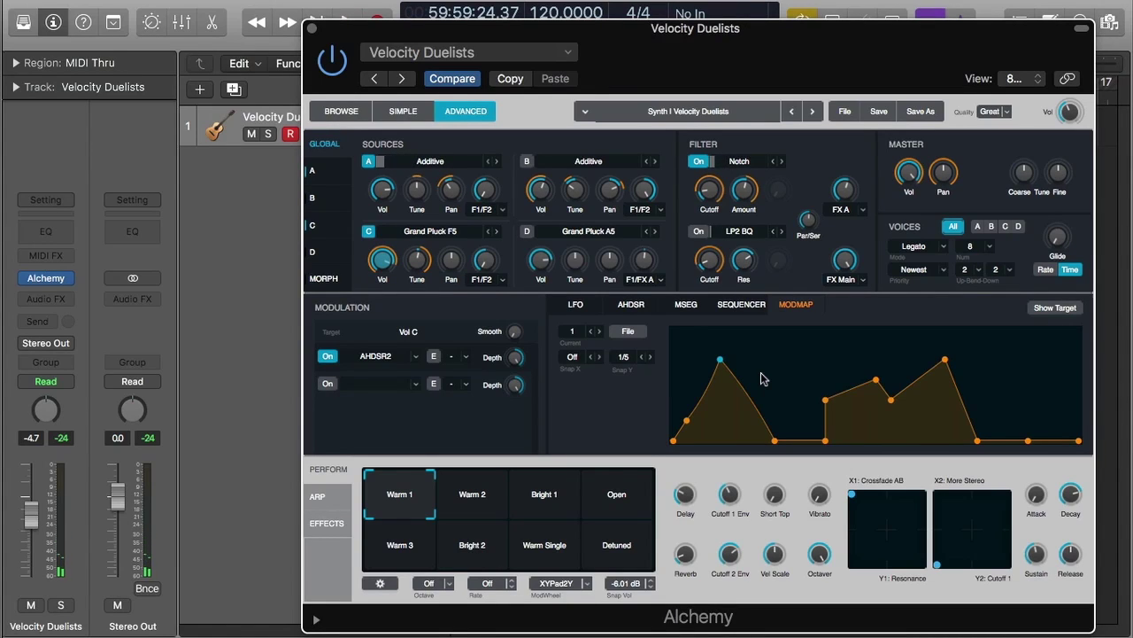